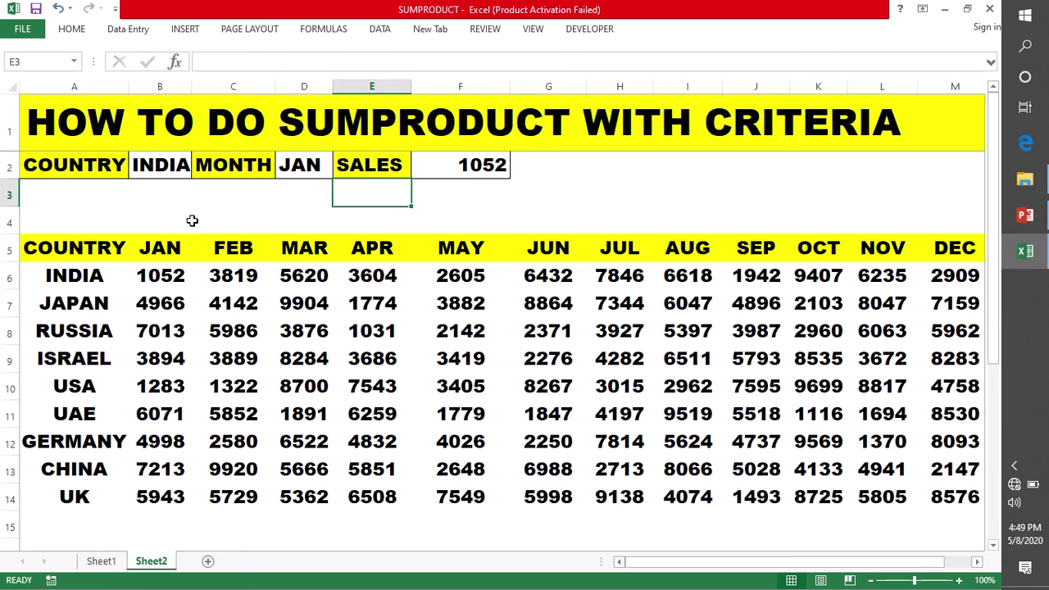
Step: Choose JAPAN as the country in B2 and FEB as the month in D2
{"action": "left_click", "coordinate": [162, 170]}
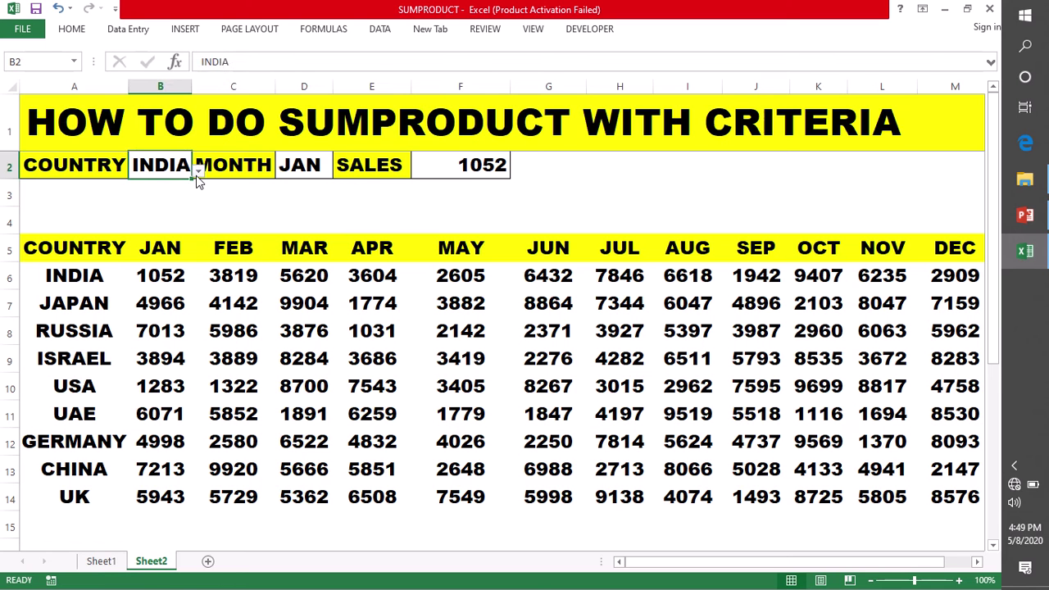
{"action": "left_click", "coordinate": [198, 172]}
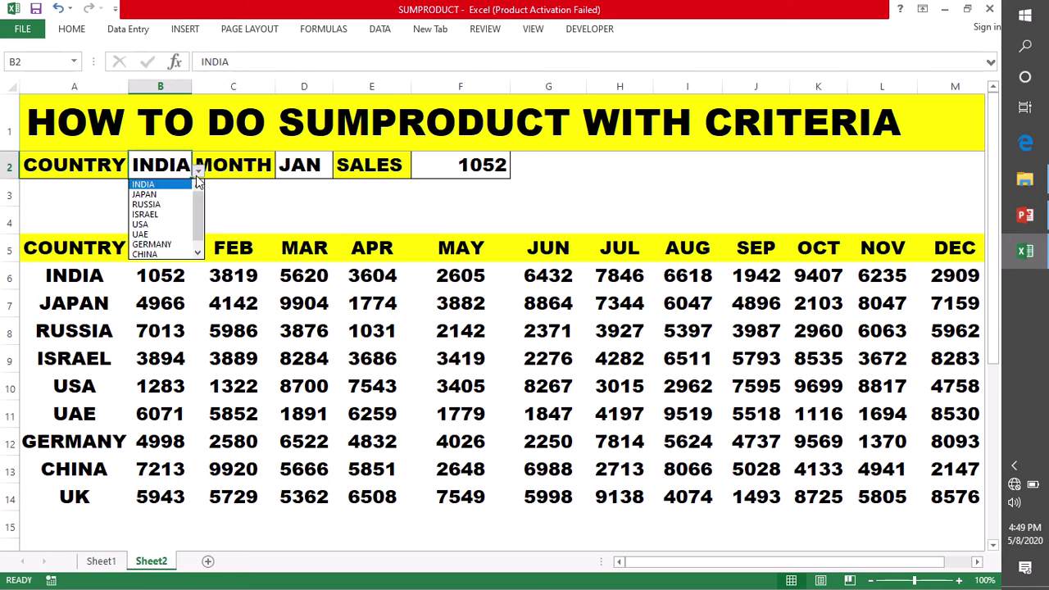
{"action": "left_click", "coordinate": [155, 195]}
{"action": "left_click", "coordinate": [312, 167]}
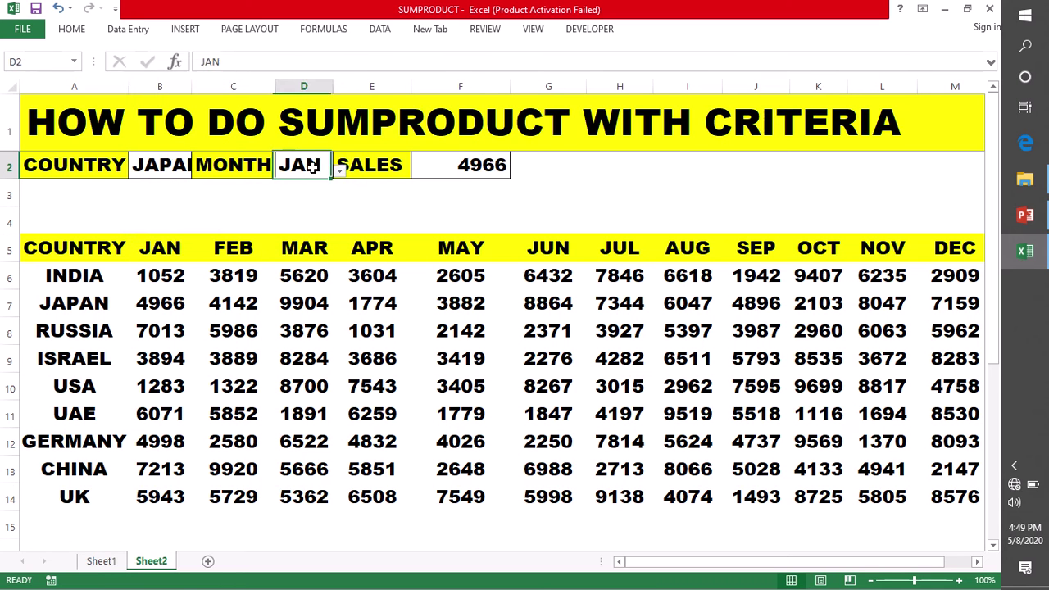
{"action": "left_click", "coordinate": [341, 172]}
{"action": "left_click", "coordinate": [300, 202]}
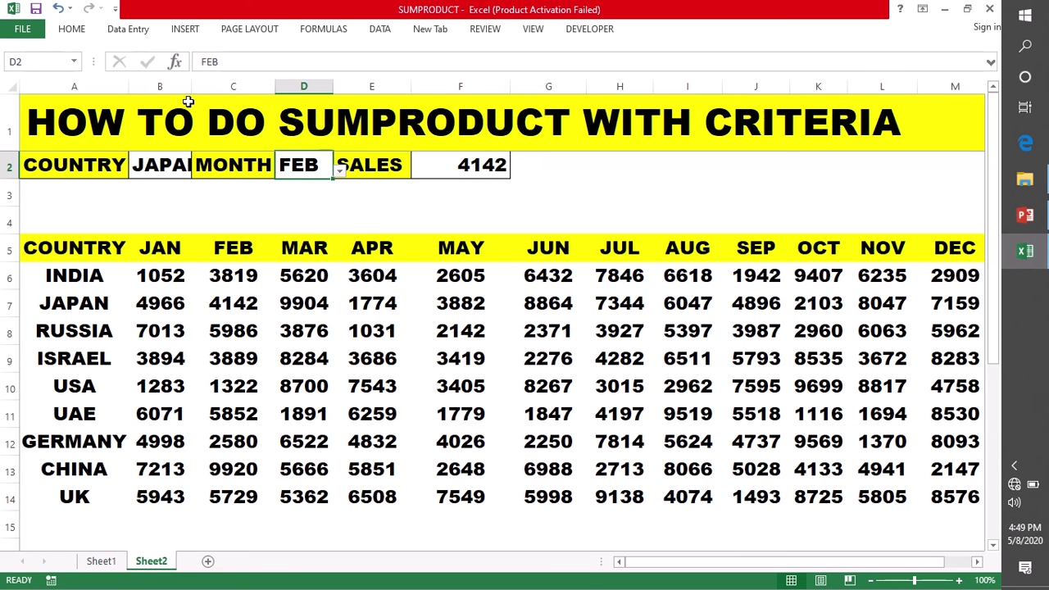
Step: Widen column B to fit the word JAPAN, and choose RUSSIA as the country in B2
{"action": "left_click_drag", "start_coordinate": [189, 84], "coordinate": [207, 85]}
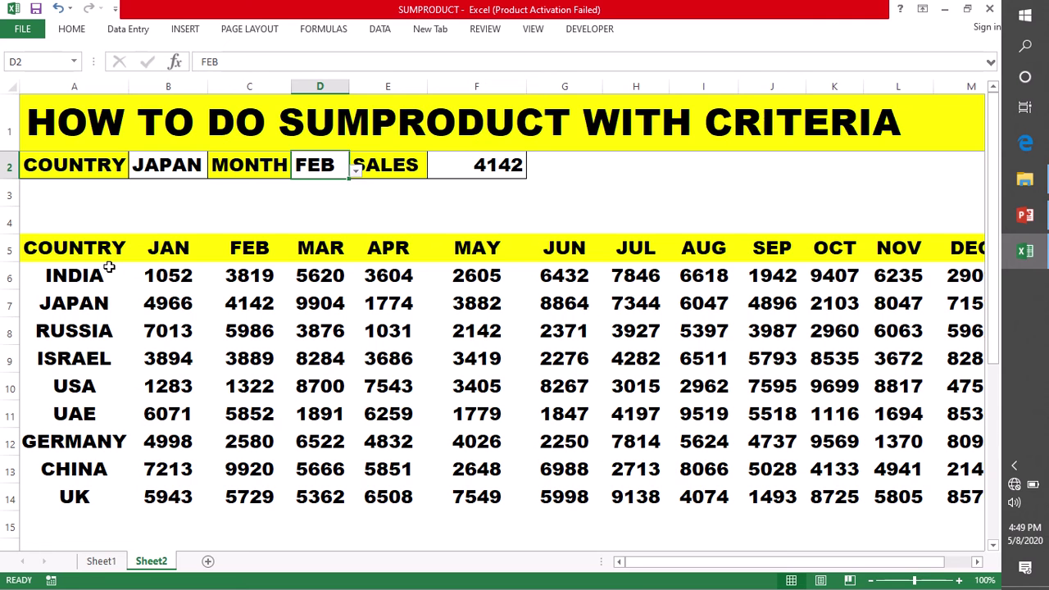
{"action": "left_click", "coordinate": [188, 166]}
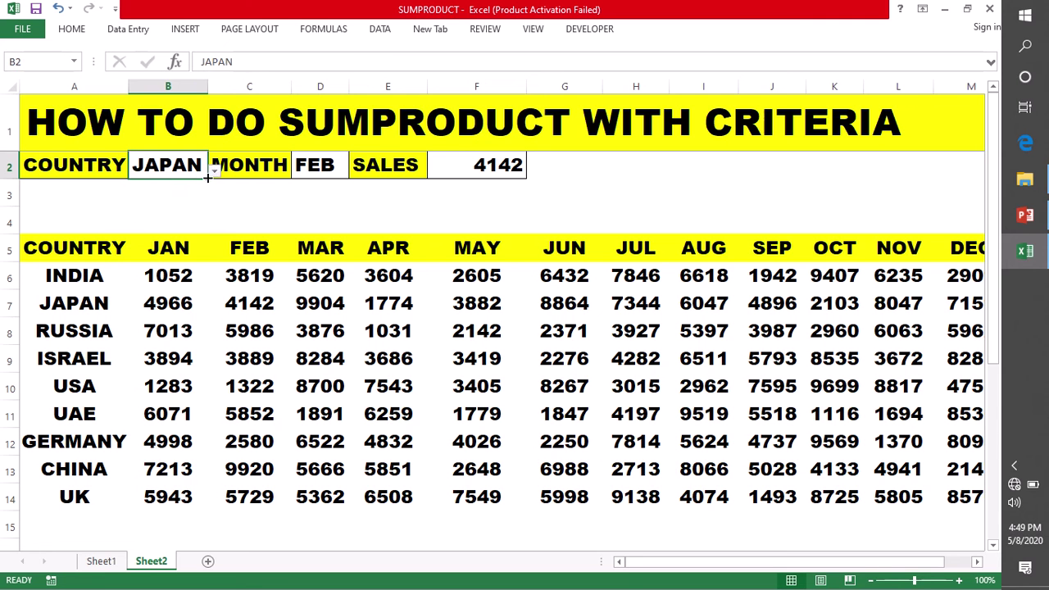
{"action": "left_click", "coordinate": [215, 170]}
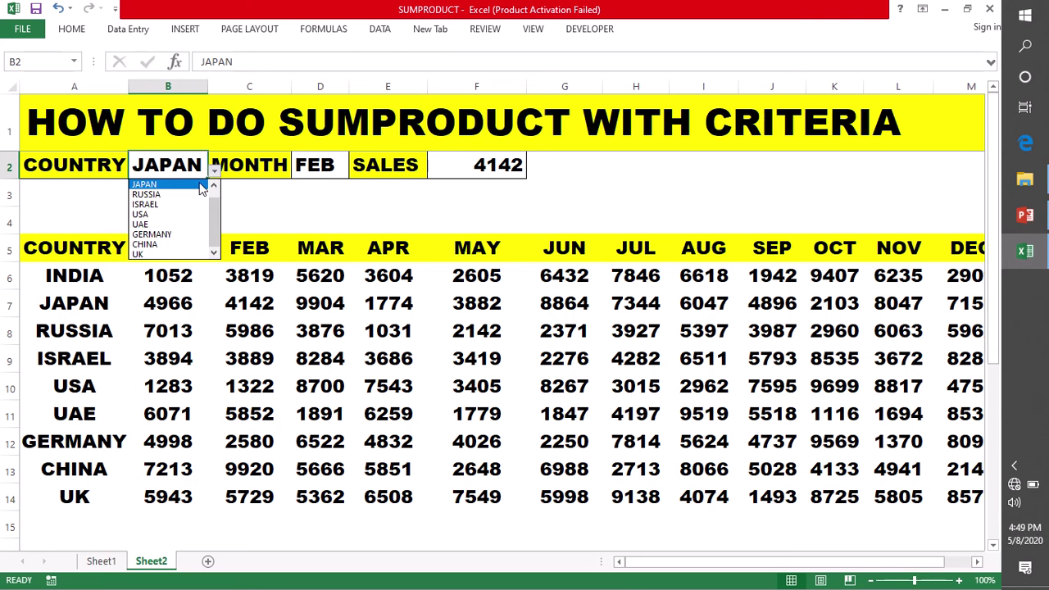
{"action": "left_click", "coordinate": [174, 195]}
Step: Choose JAN as the month in D2 and widen column B so that RUSSIA fits in its cell
{"action": "left_click", "coordinate": [323, 168]}
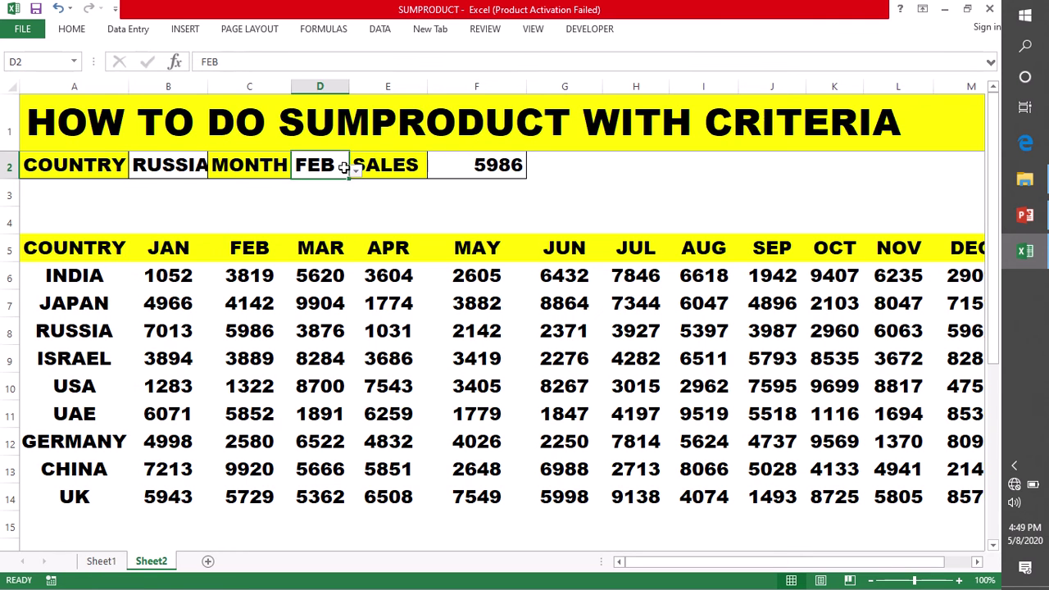
{"action": "left_click", "coordinate": [356, 172]}
{"action": "left_click", "coordinate": [321, 189]}
{"action": "left_click", "coordinate": [357, 173]}
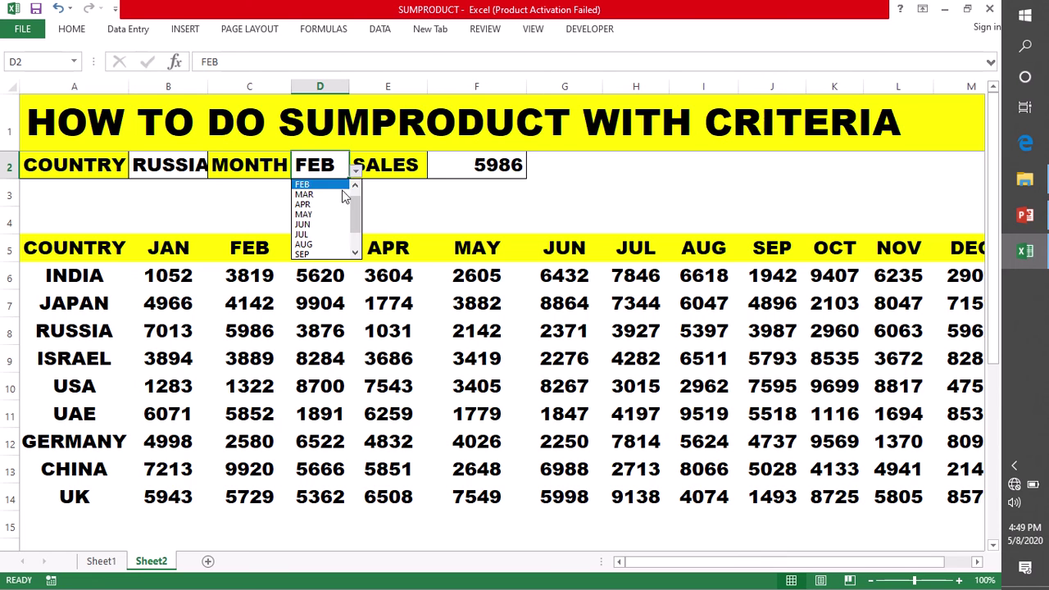
{"action": "scroll", "coordinate": [355, 200], "scroll_direction": "up", "scroll_amount": 1}
{"action": "left_click", "coordinate": [318, 188]}
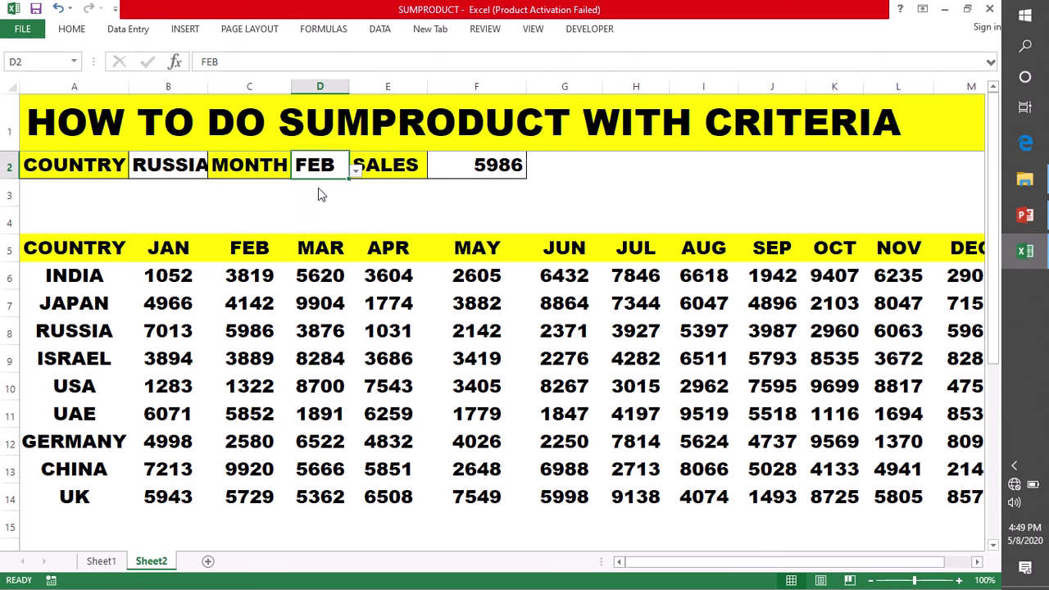
{"action": "left_click", "coordinate": [174, 332]}
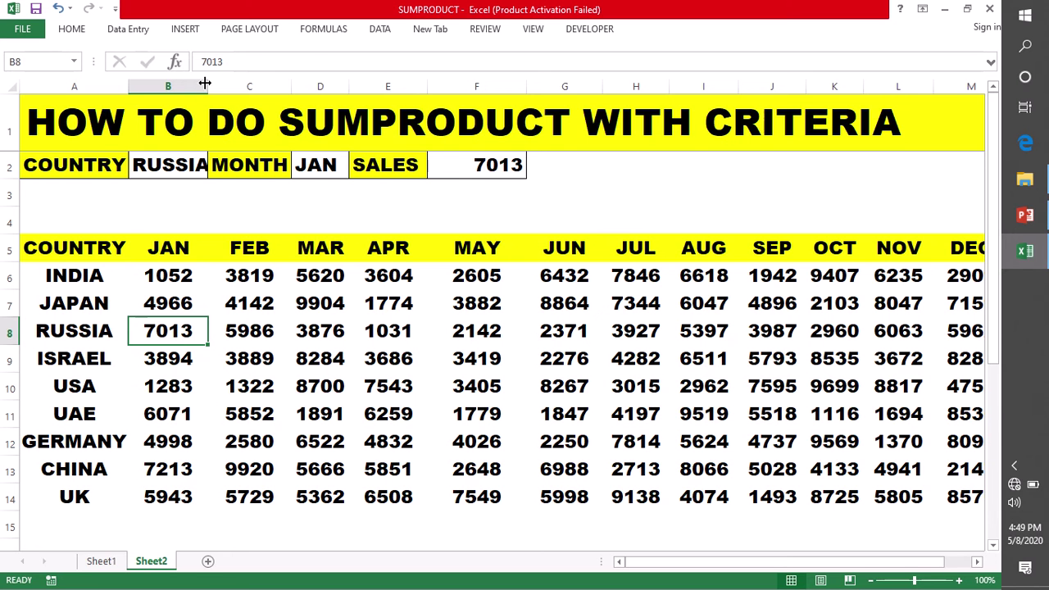
{"action": "left_click_drag", "start_coordinate": [208, 83], "coordinate": [218, 80]}
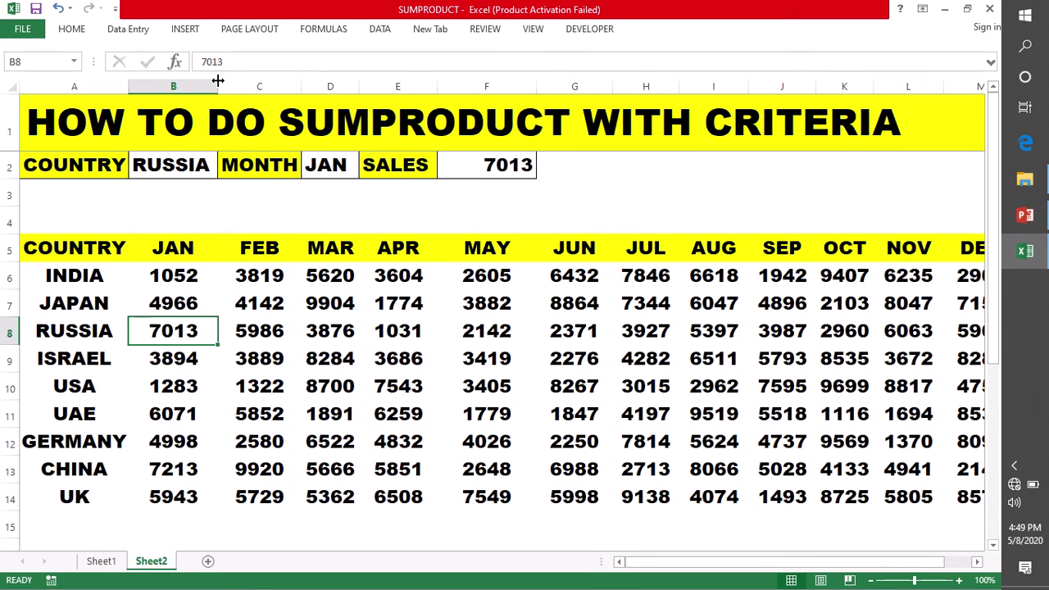
Step: Delete the existing SUMPRODUCT formula from the sales cell F2
{"action": "double_click", "coordinate": [462, 165]}
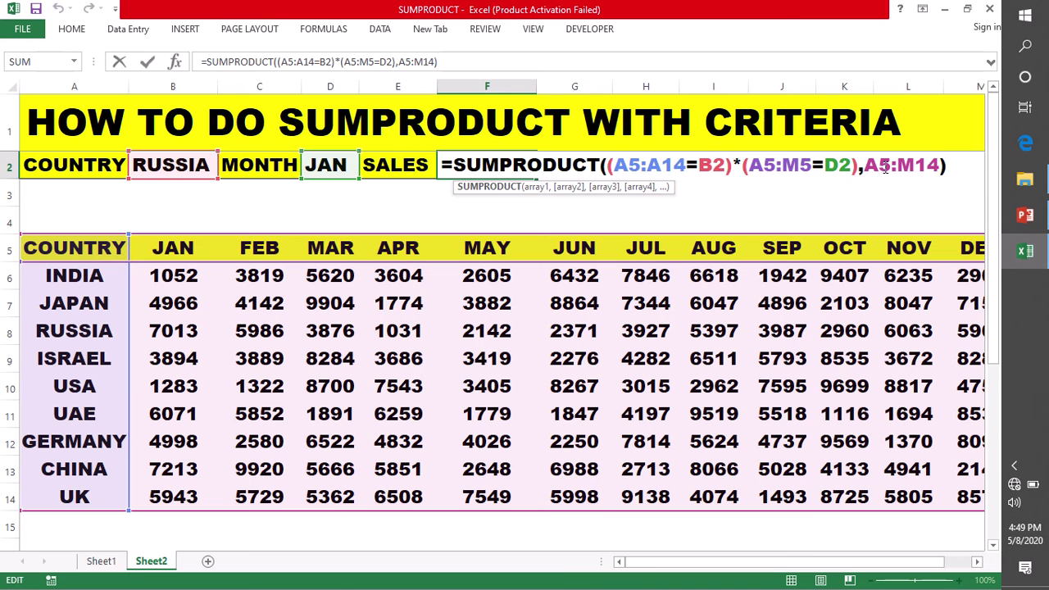
{"action": "left_click_drag", "start_coordinate": [948, 165], "coordinate": [443, 164]}
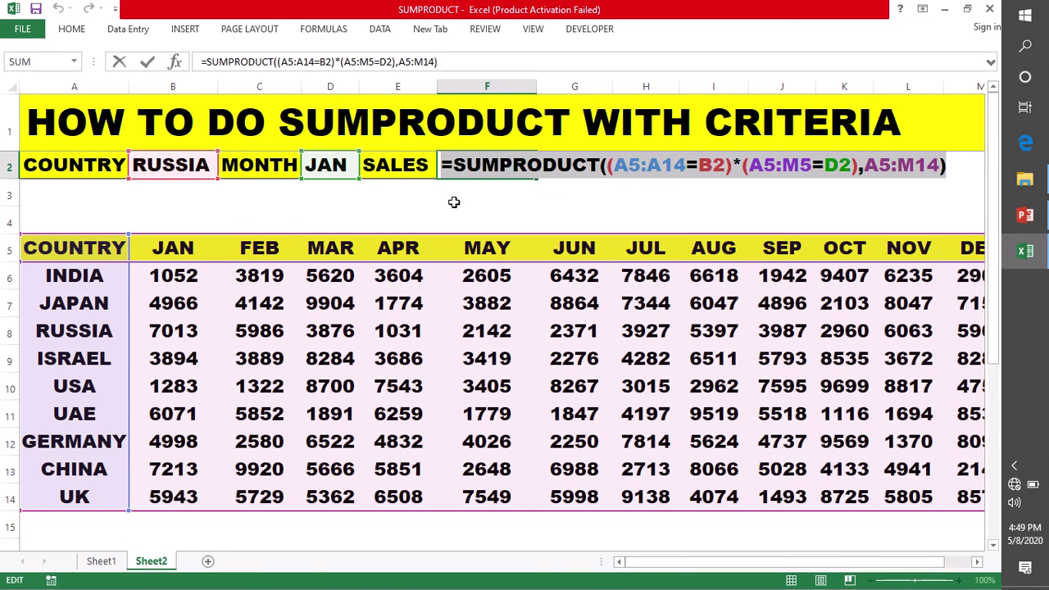
{"action": "key", "text": "BackSpace"}
{"action": "left_click", "coordinate": [453, 194]}
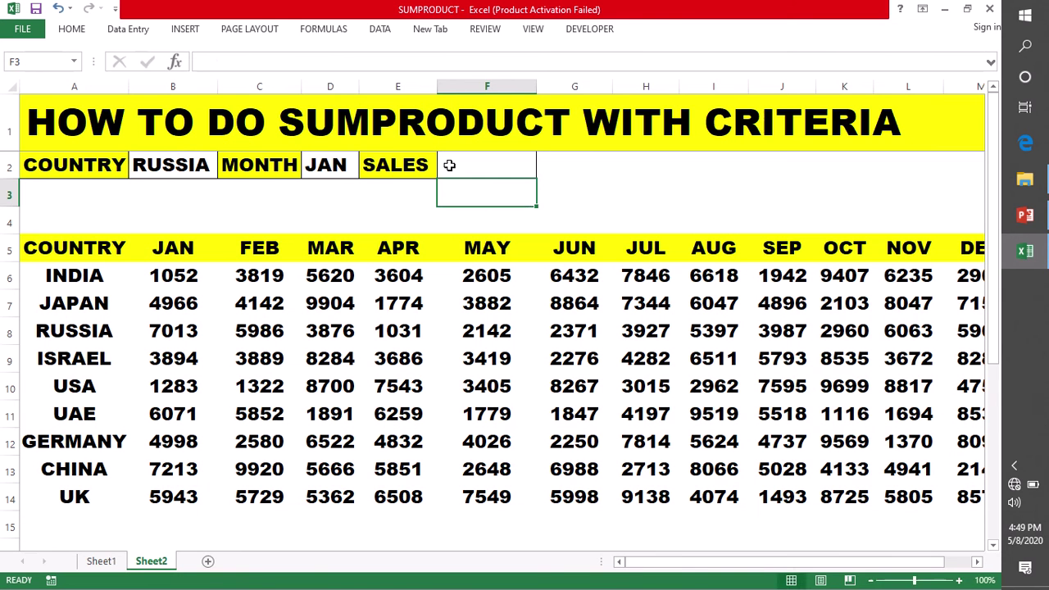
Step: Start a new formula in F2 with the SUMPRODUCT function
{"action": "double_click", "coordinate": [452, 168]}
{"action": "type", "text": "="}
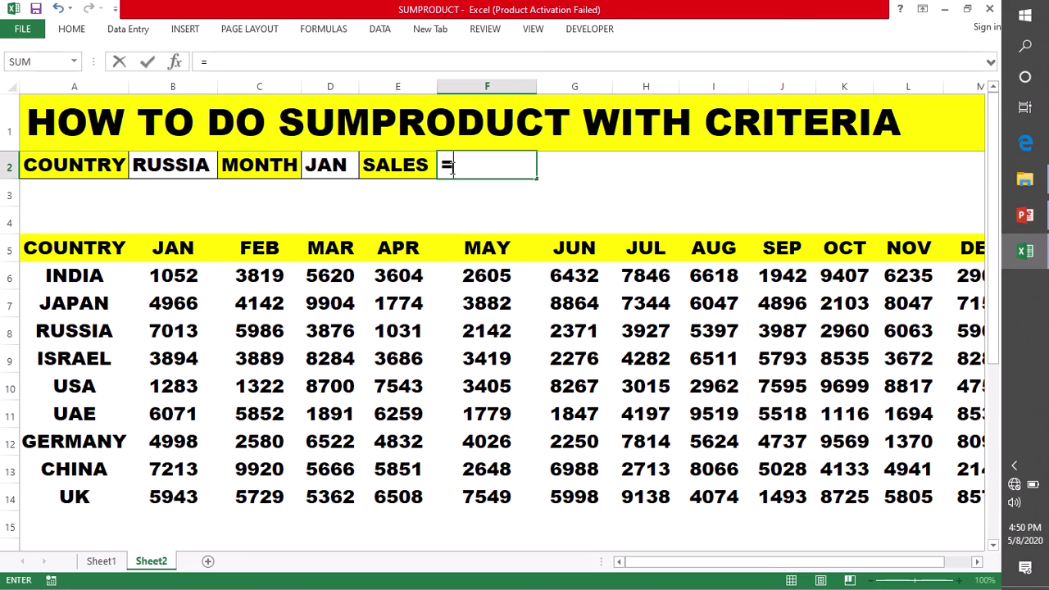
{"action": "type", "text": "SUM"}
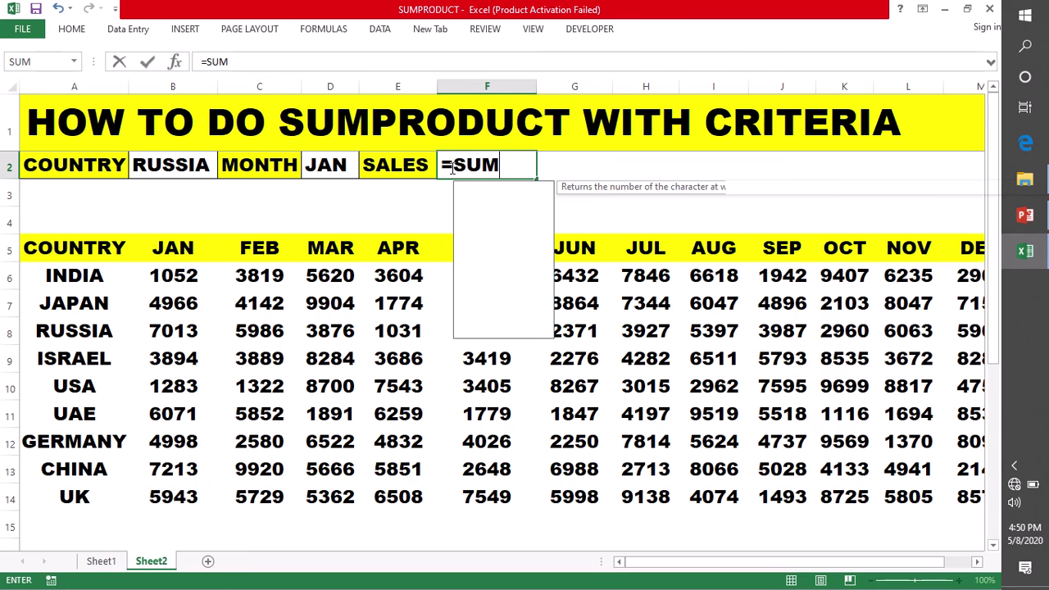
{"action": "type", "text": "P"}
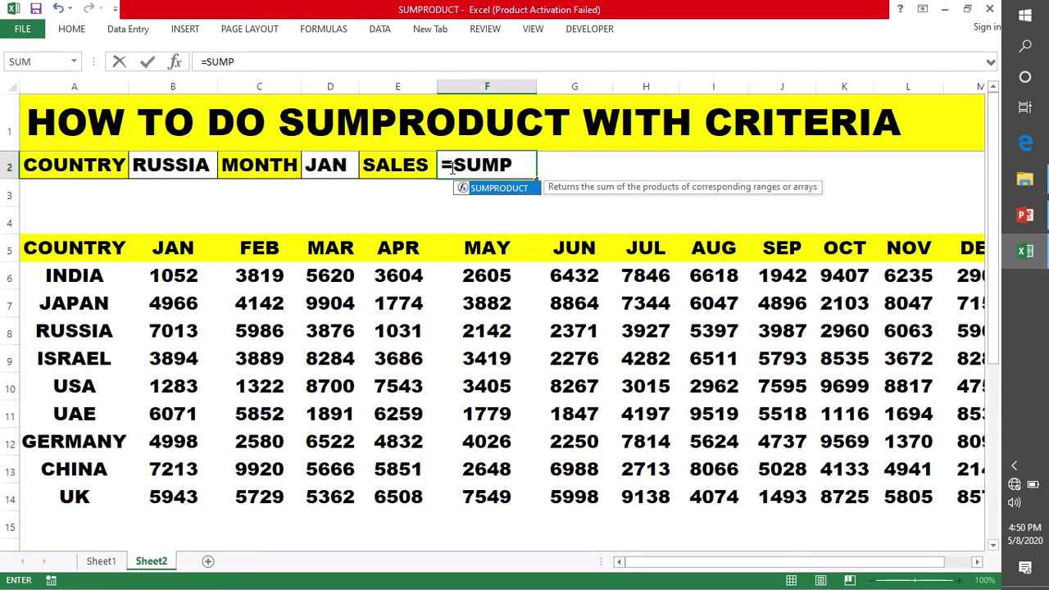
{"action": "key", "text": "Tab"}
Step: Enter the country criterion (A5:A14=B2) as the first condition of the SUMPRODUCT formula
{"action": "type", "text": "()"}
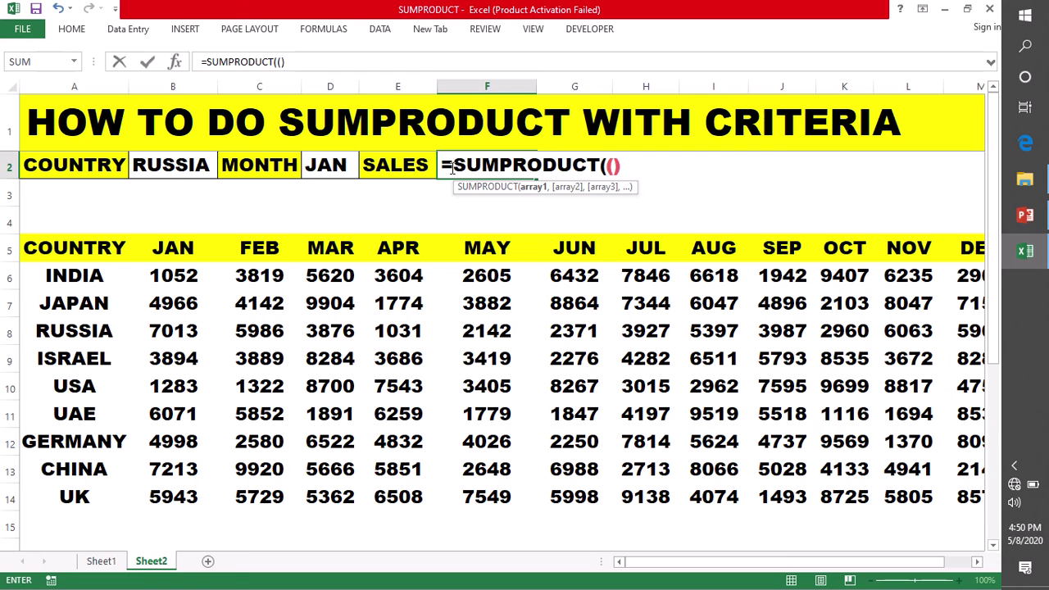
{"action": "key", "text": "Left"}
{"action": "left_click_drag", "start_coordinate": [75, 249], "coordinate": [93, 492]}
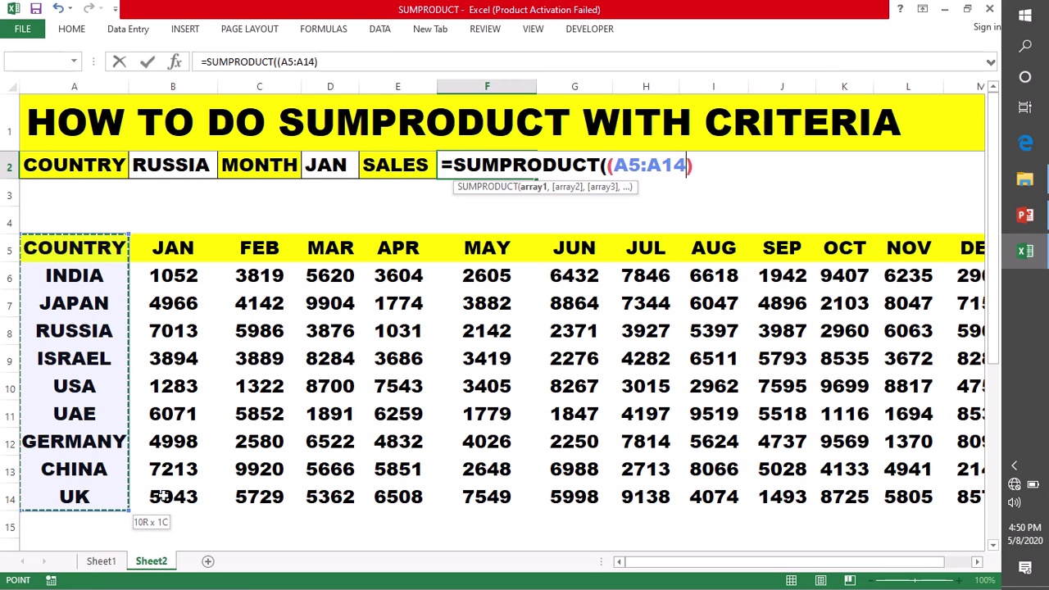
{"action": "type", "text": "="}
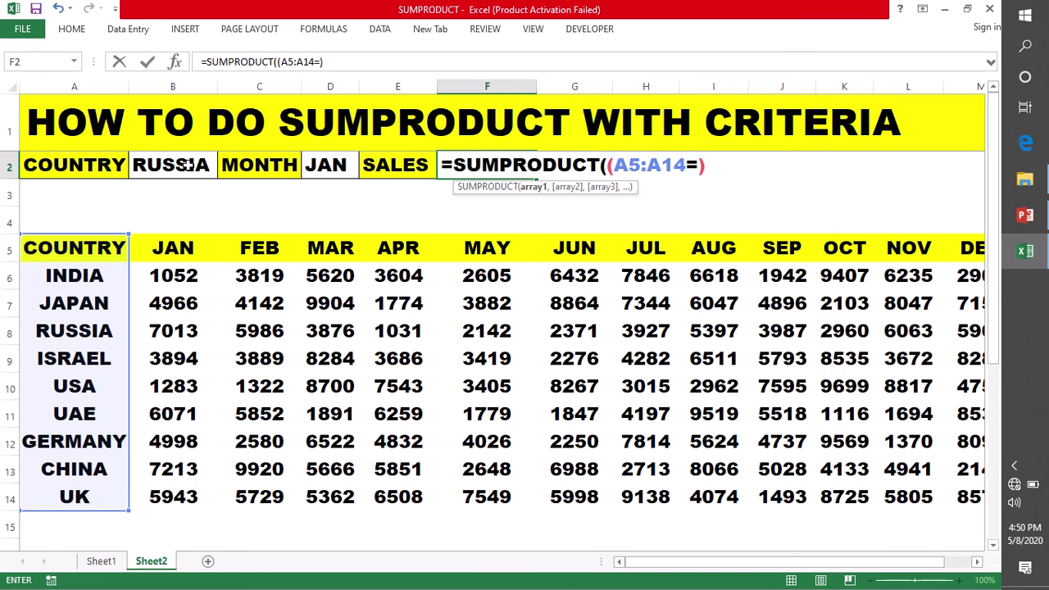
{"action": "left_click", "coordinate": [188, 164]}
{"action": "left_click", "coordinate": [187, 165]}
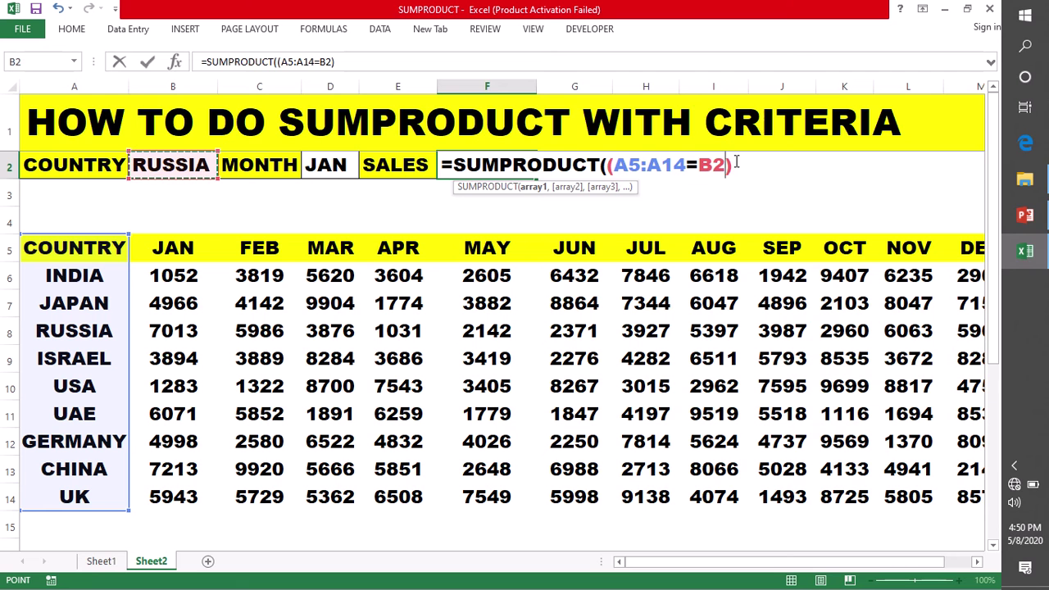
{"action": "left_click", "coordinate": [736, 163]}
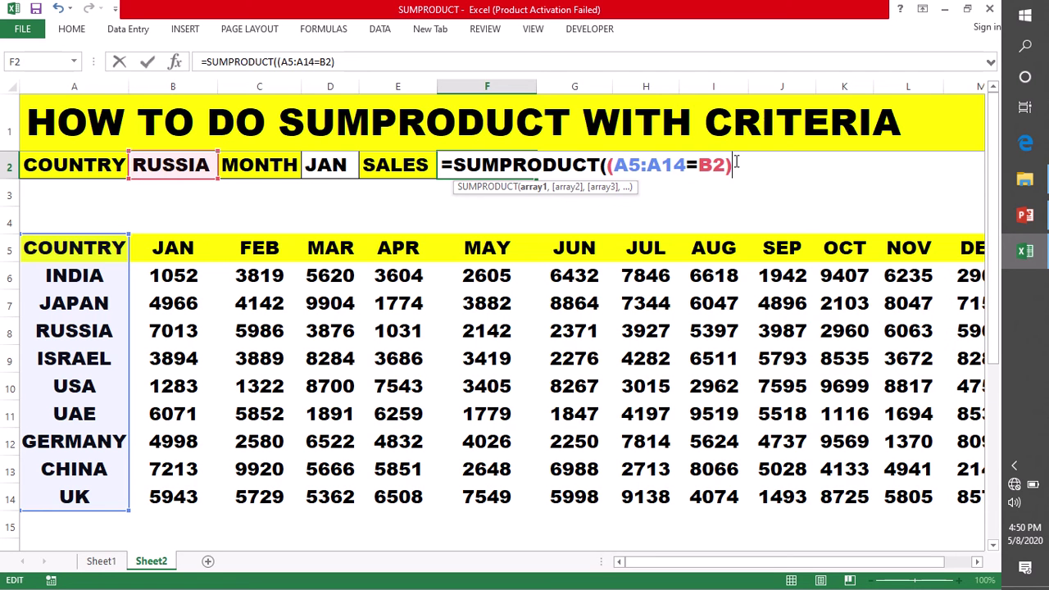
Step: Multiply the country condition by the month criterion (A5:M5=D2)
{"action": "type", "text": "*()"}
{"action": "key", "text": "Left"}
{"action": "left_click_drag", "start_coordinate": [49, 248], "coordinate": [270, 247]}
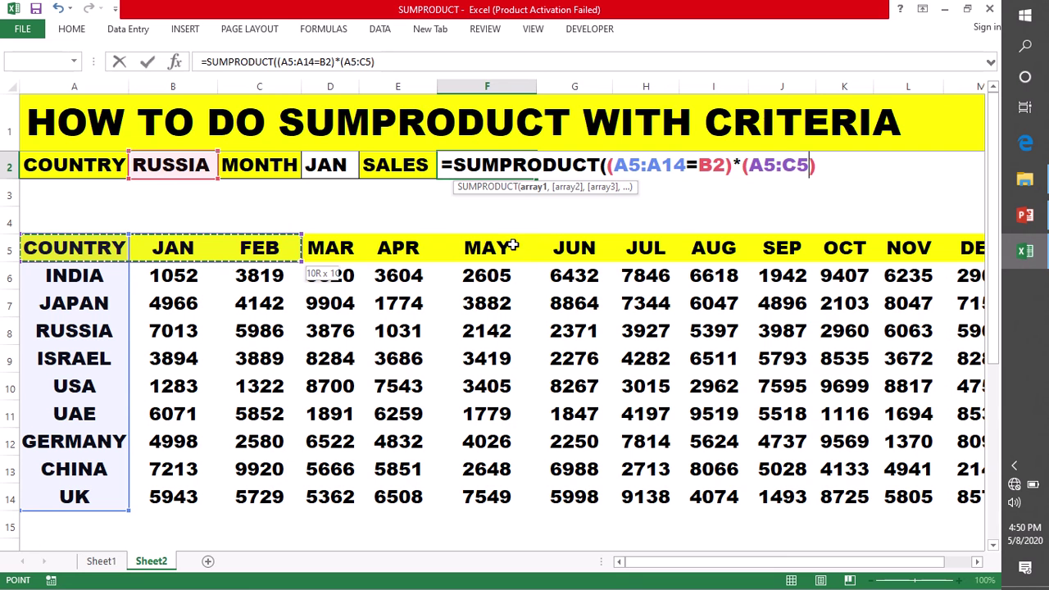
{"action": "left_click_drag", "start_coordinate": [512, 246], "coordinate": [894, 244]}
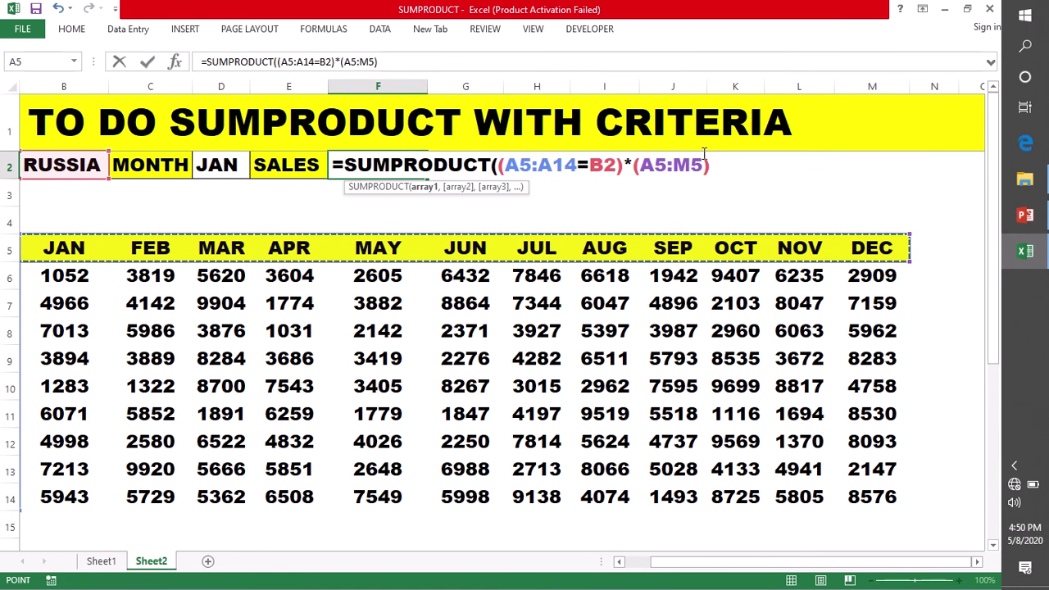
{"action": "type", "text": "="}
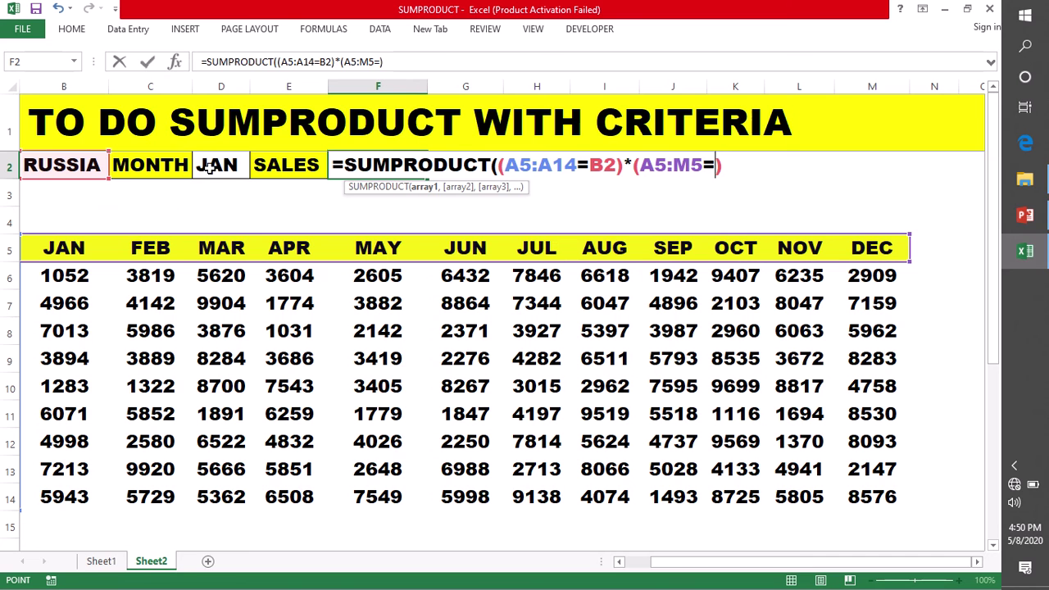
{"action": "left_click", "coordinate": [210, 167]}
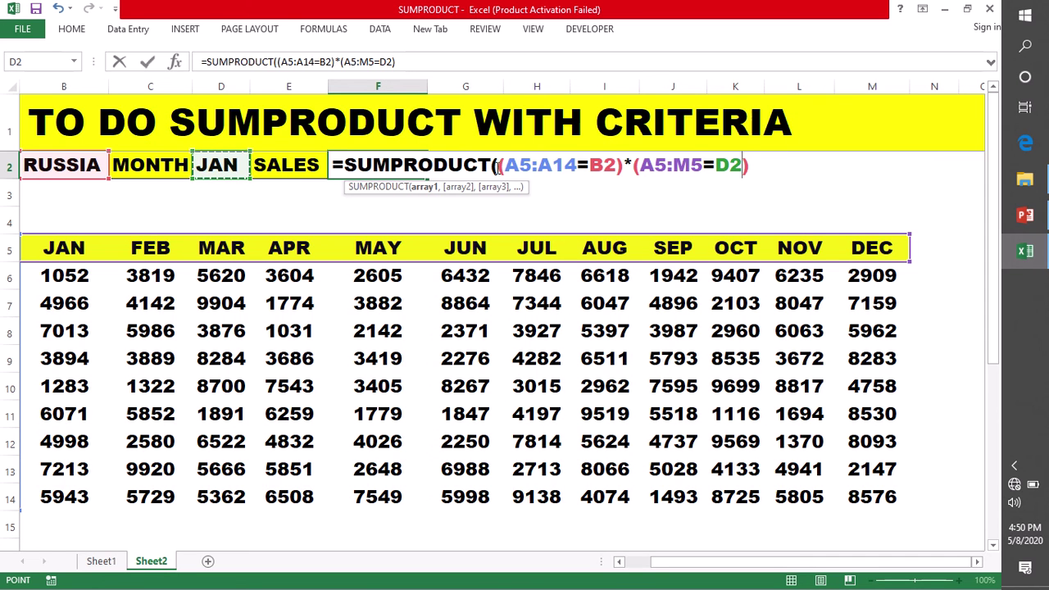
Step: Add the whole table A5:M14 as the second array, then close and enter the SUMPRODUCT formula
{"action": "left_click_drag", "start_coordinate": [499, 167], "coordinate": [754, 167]}
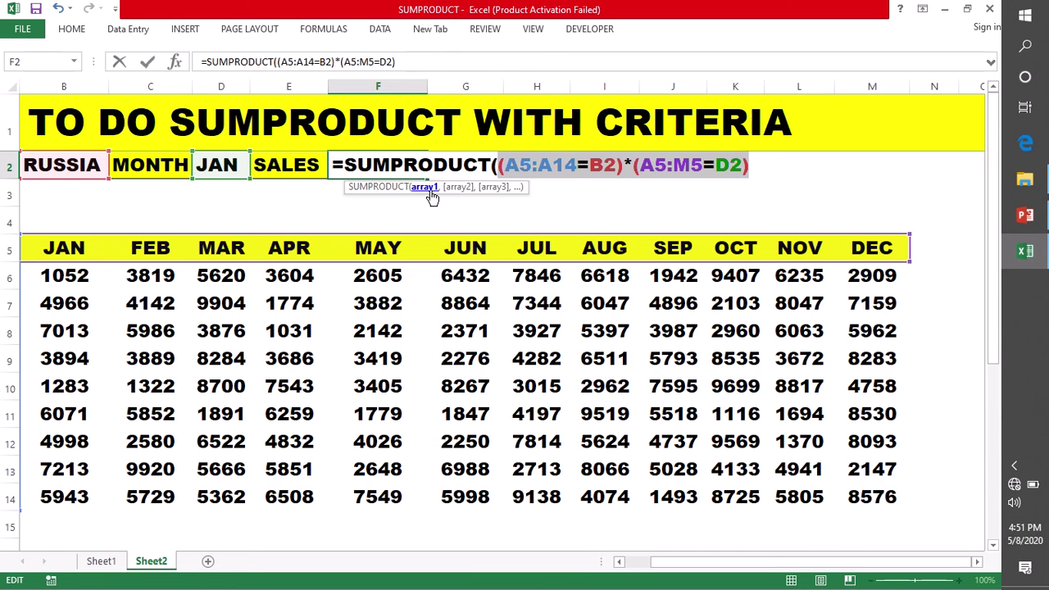
{"action": "left_click", "coordinate": [754, 170]}
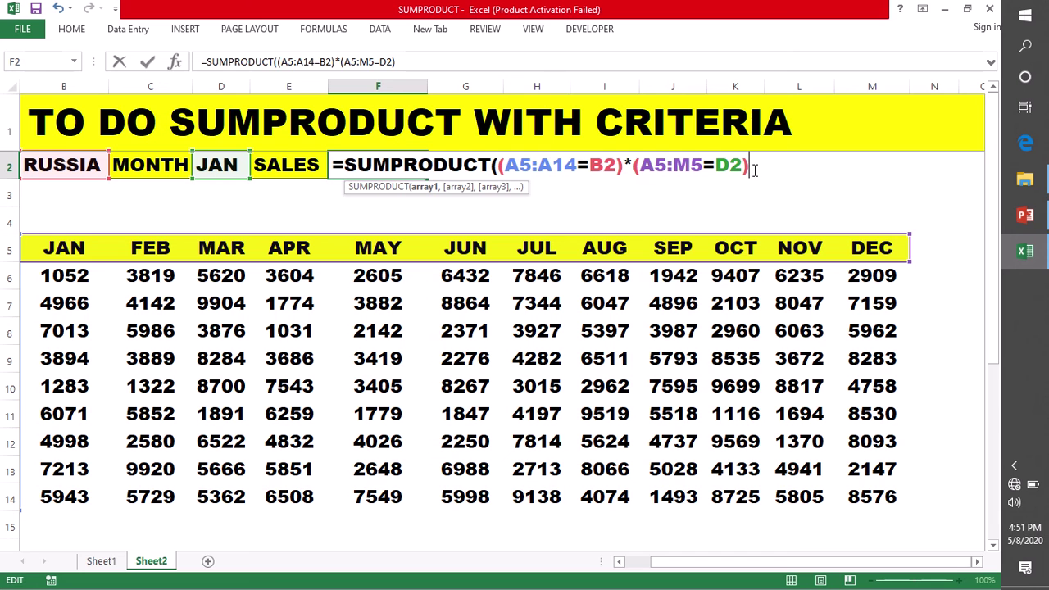
{"action": "type", "text": ","}
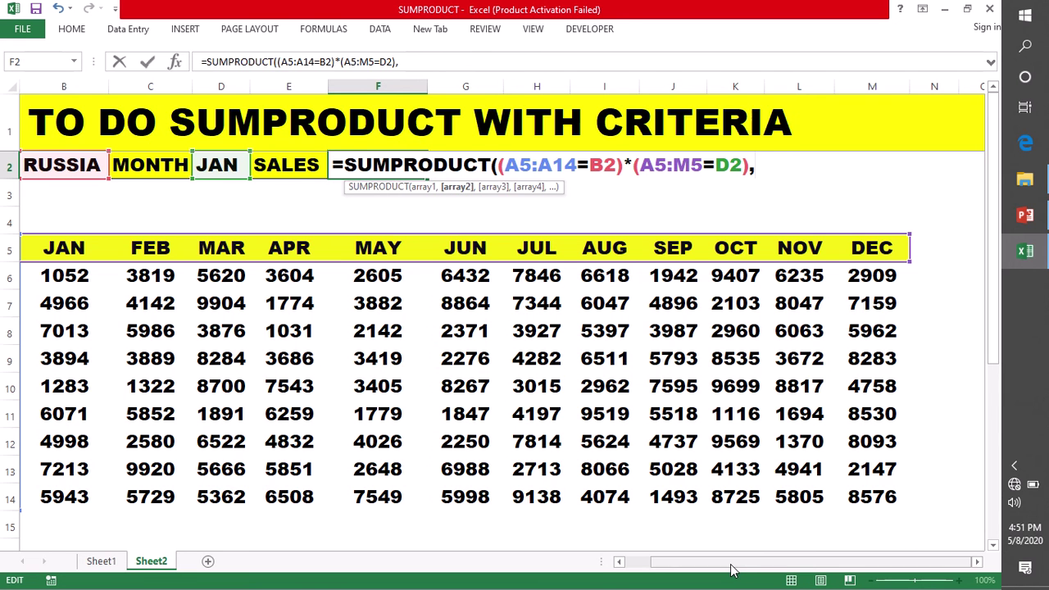
{"action": "left_click_drag", "start_coordinate": [732, 569], "coordinate": [705, 565]}
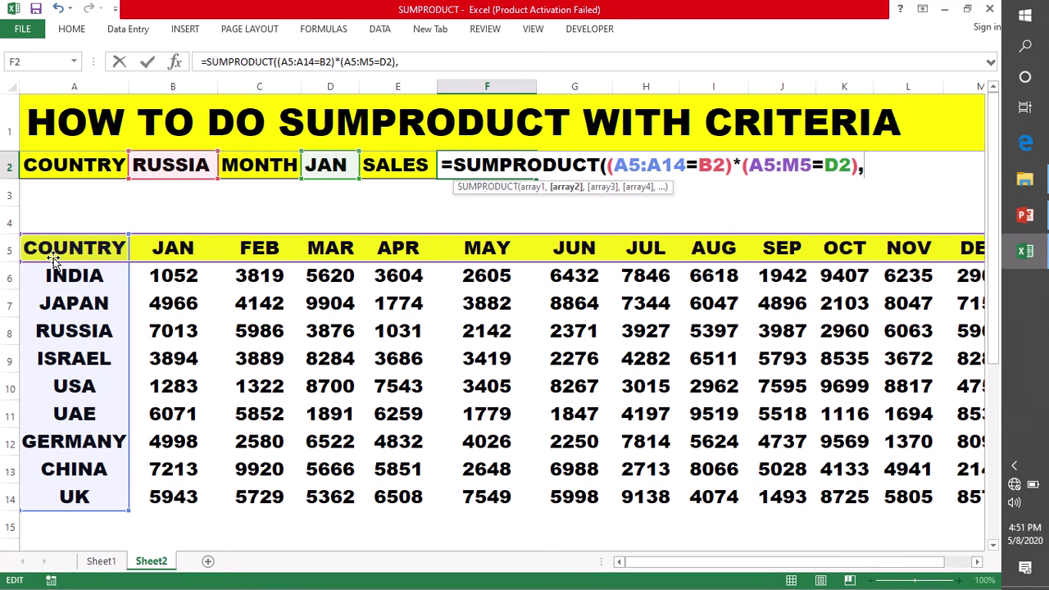
{"action": "left_click", "coordinate": [51, 256]}
{"action": "left_click_drag", "start_coordinate": [821, 442], "coordinate": [903, 501]}
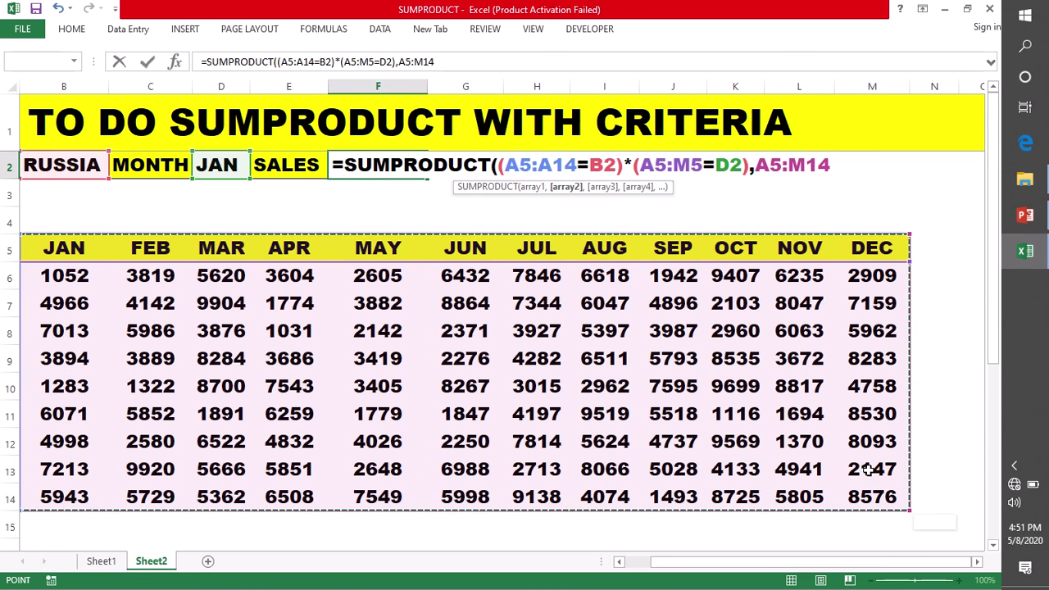
{"action": "type", "text": ")"}
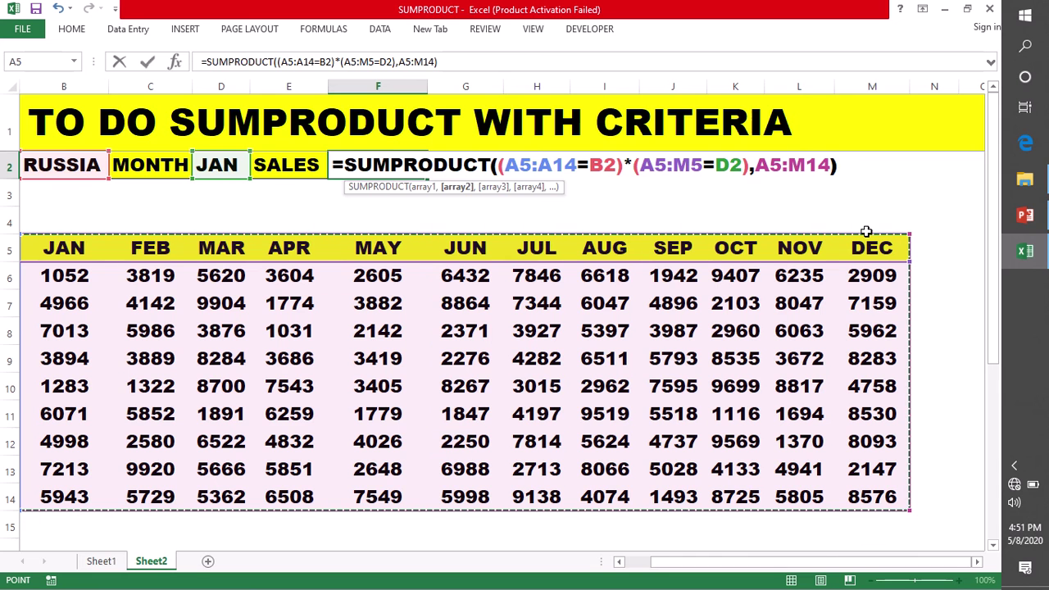
{"action": "key", "text": "Return"}
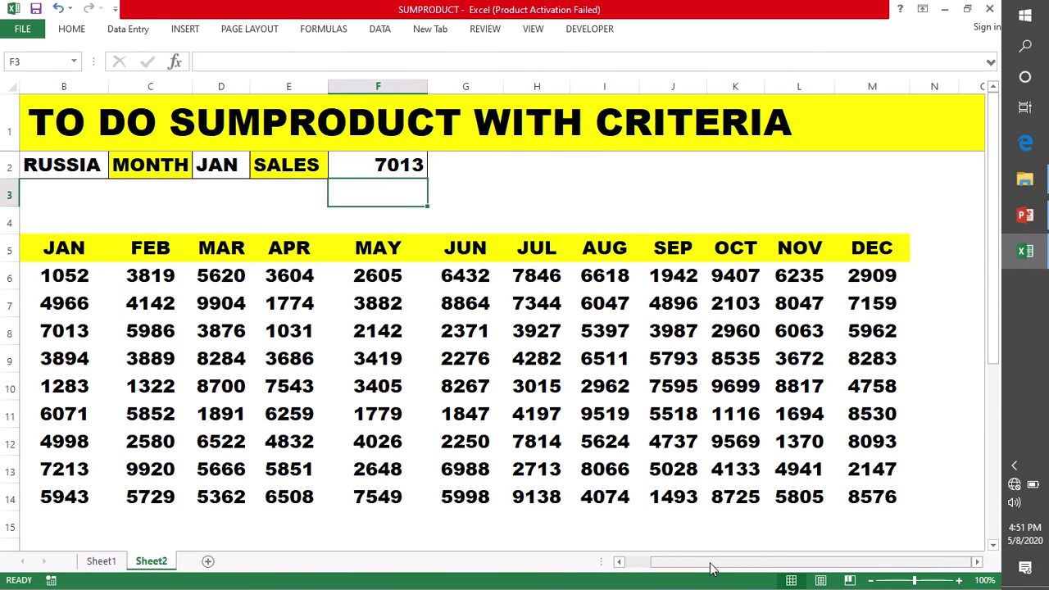
{"action": "left_click_drag", "start_coordinate": [712, 564], "coordinate": [685, 563]}
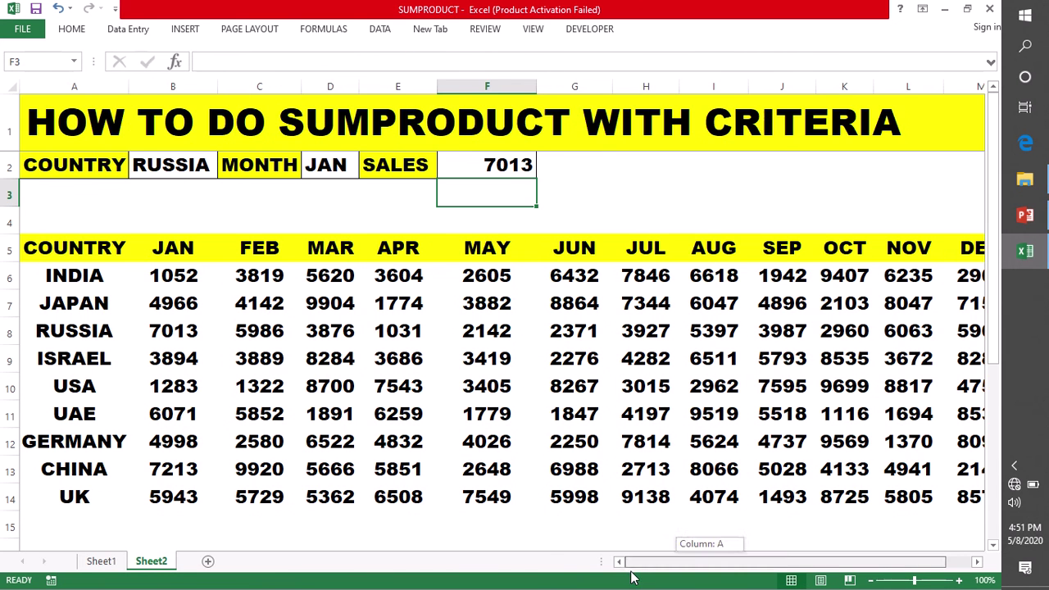
Step: Test the sales formula with INDIA as the country and JUN as the month, and compare its result with the table
{"action": "left_click", "coordinate": [174, 172]}
{"action": "left_click", "coordinate": [223, 170]}
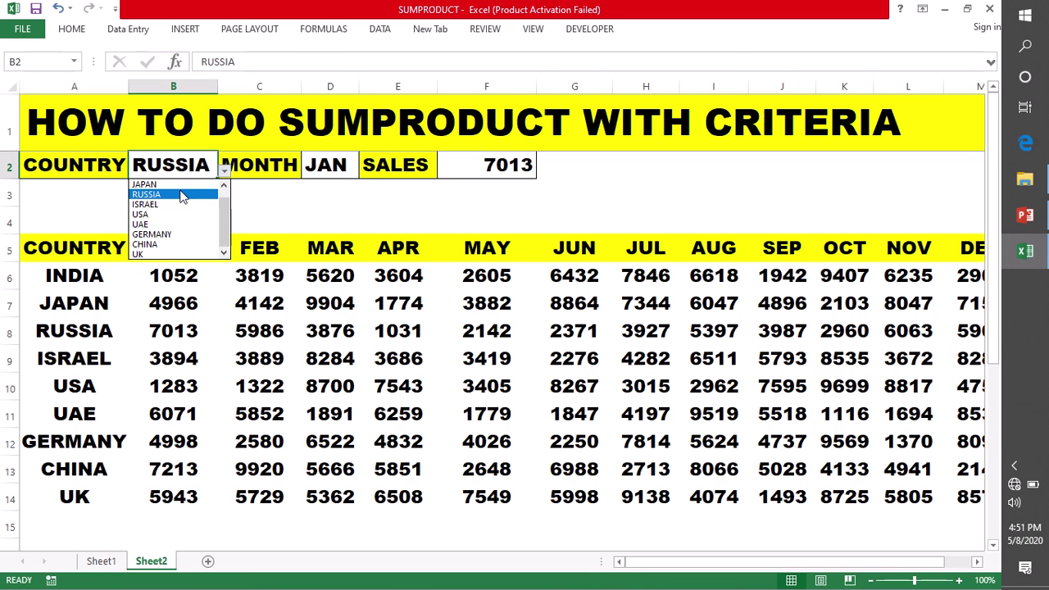
{"action": "scroll", "coordinate": [153, 187], "scroll_direction": "up", "scroll_amount": 1}
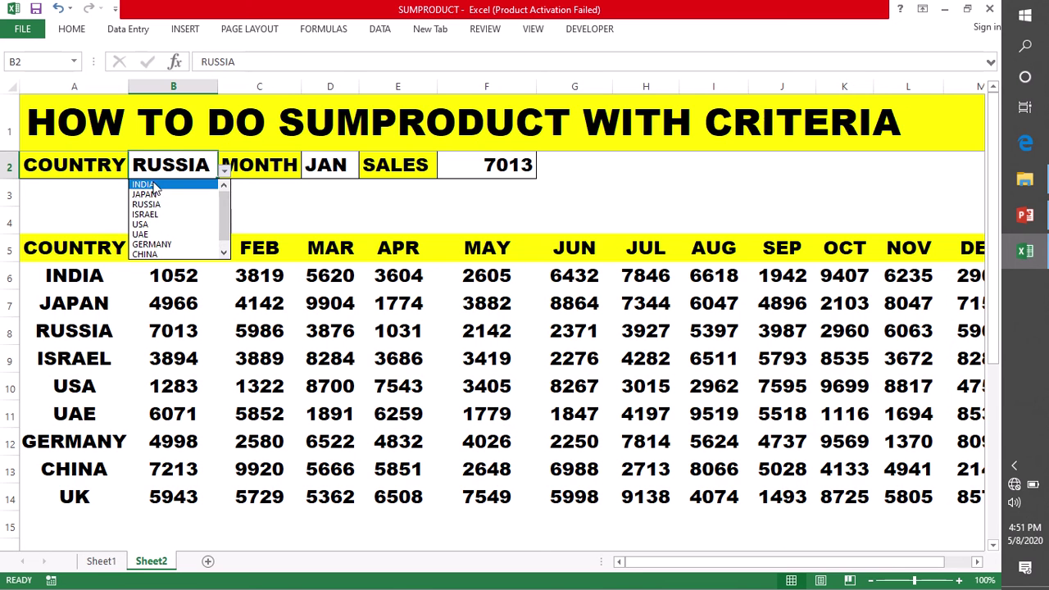
{"action": "left_click", "coordinate": [153, 185]}
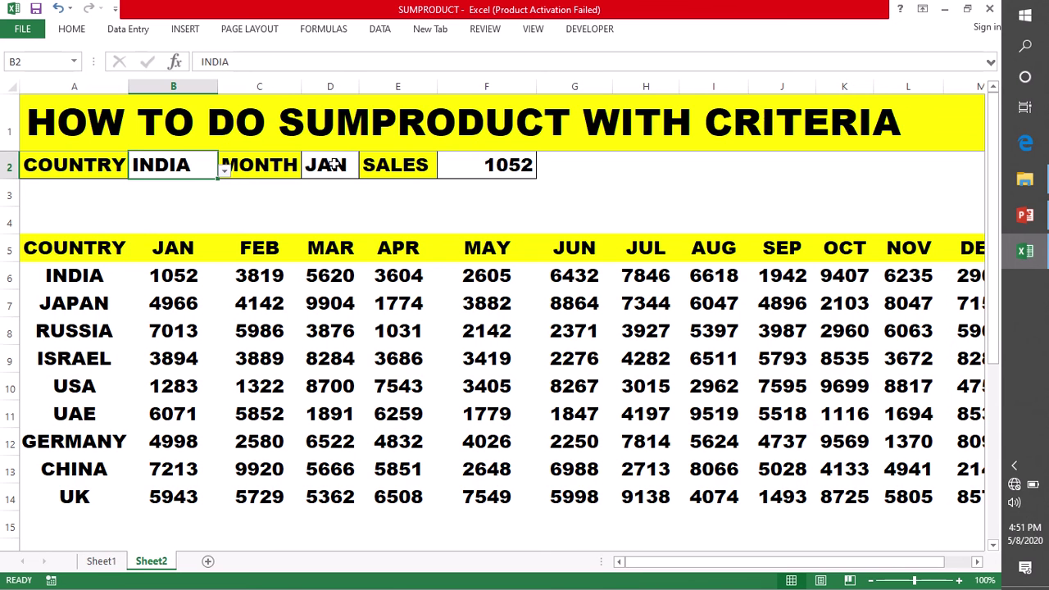
{"action": "left_click", "coordinate": [334, 164]}
{"action": "left_click", "coordinate": [366, 172]}
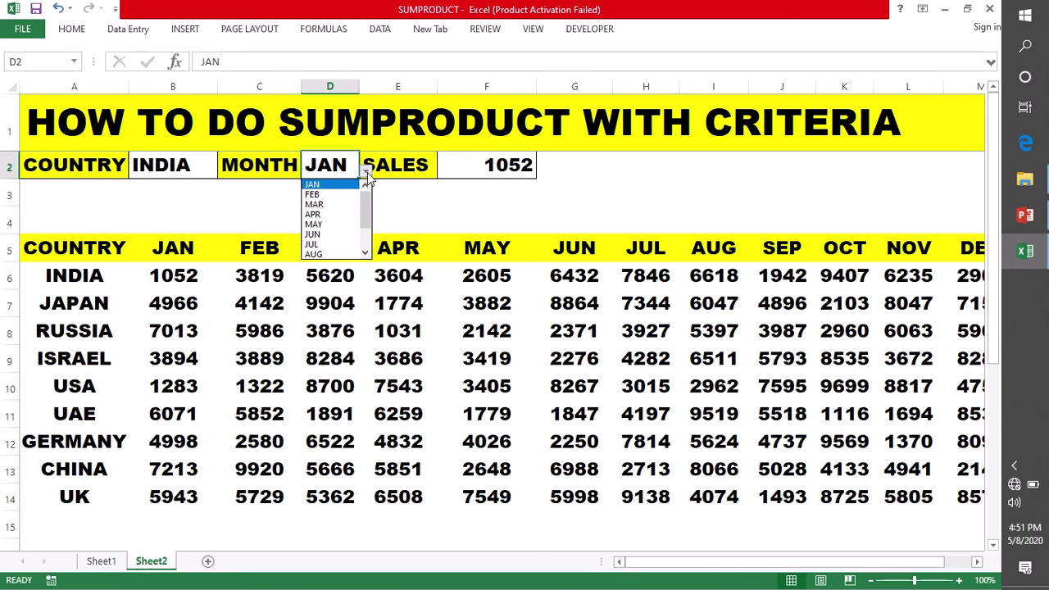
{"action": "left_click", "coordinate": [330, 234]}
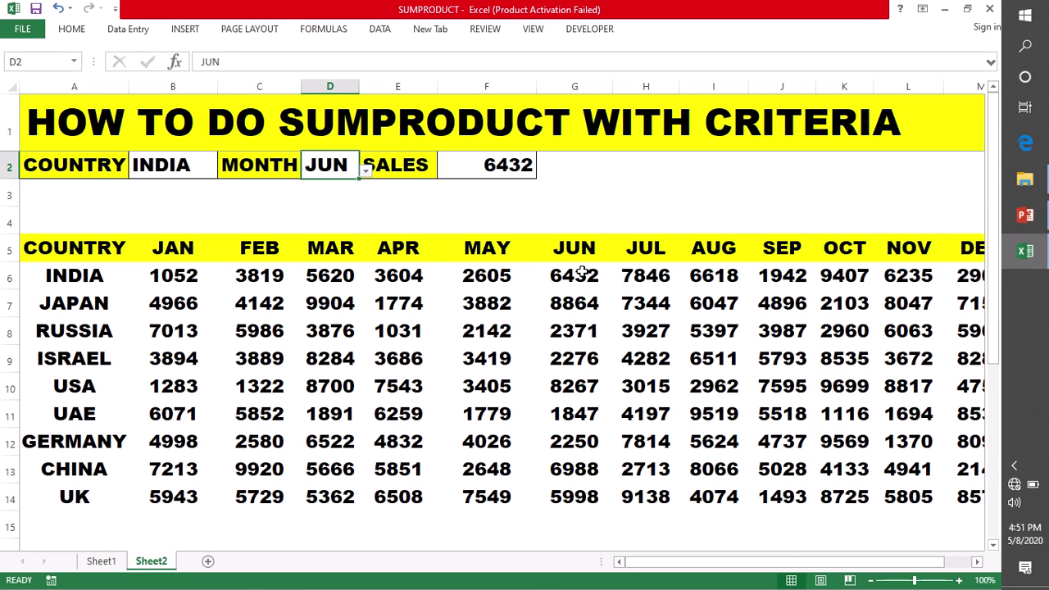
{"action": "left_click", "coordinate": [582, 273]}
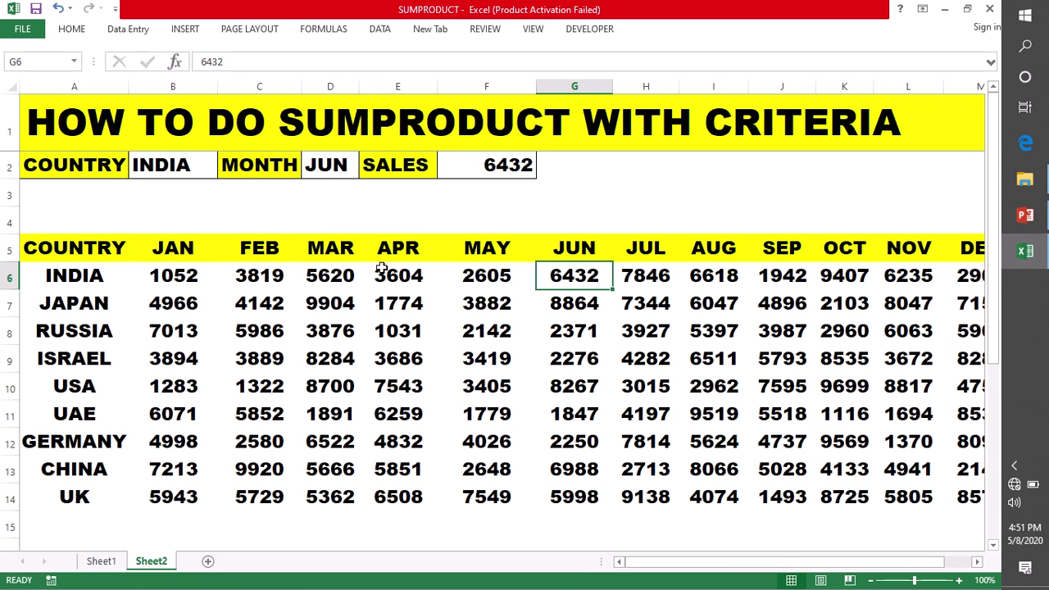
Step: Set the country to JAPAN and the month to JUL, and check the sales result against the matching table cell
{"action": "left_click", "coordinate": [205, 163]}
{"action": "left_click", "coordinate": [223, 170]}
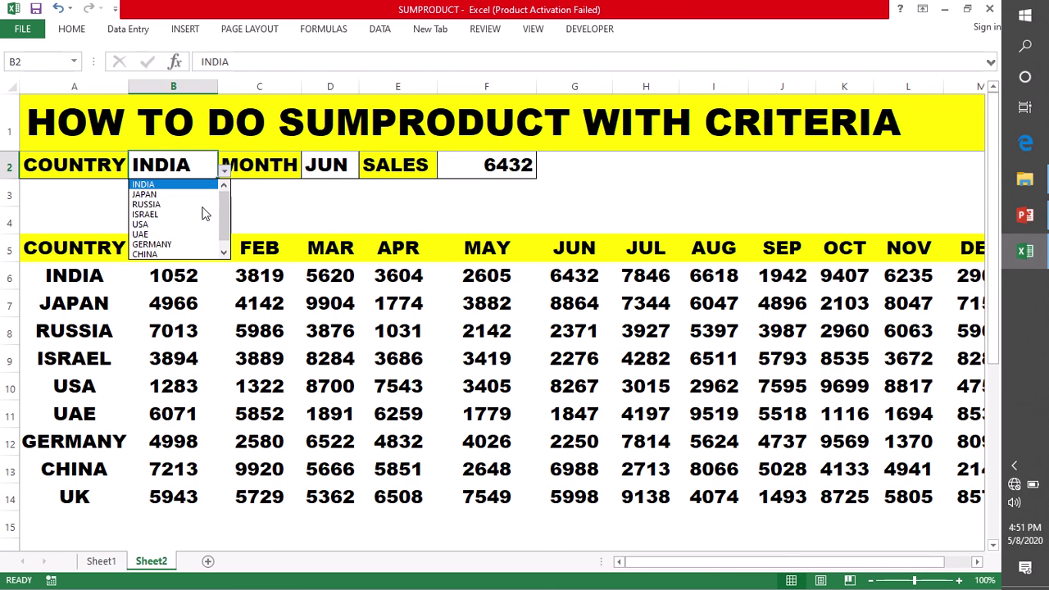
{"action": "left_click", "coordinate": [144, 194]}
{"action": "left_click", "coordinate": [331, 170]}
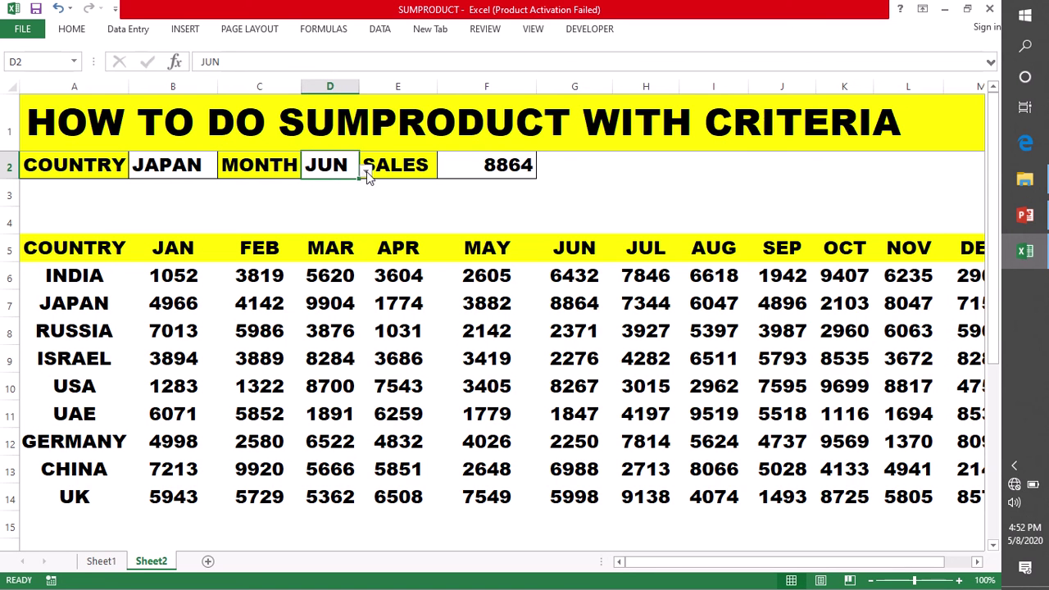
{"action": "left_click", "coordinate": [367, 171]}
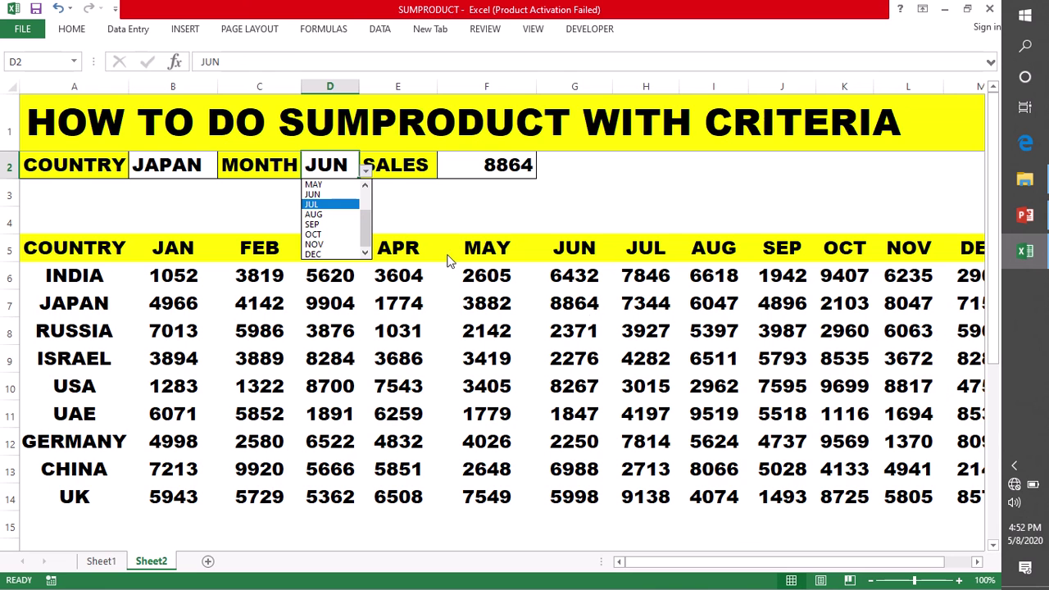
{"action": "left_click", "coordinate": [325, 206]}
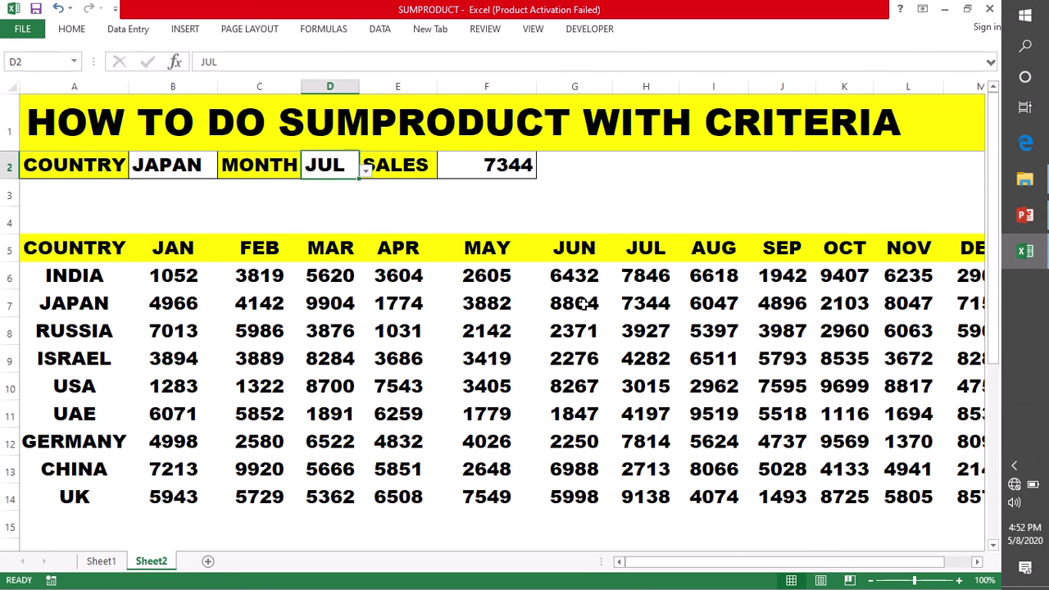
{"action": "left_click", "coordinate": [660, 308]}
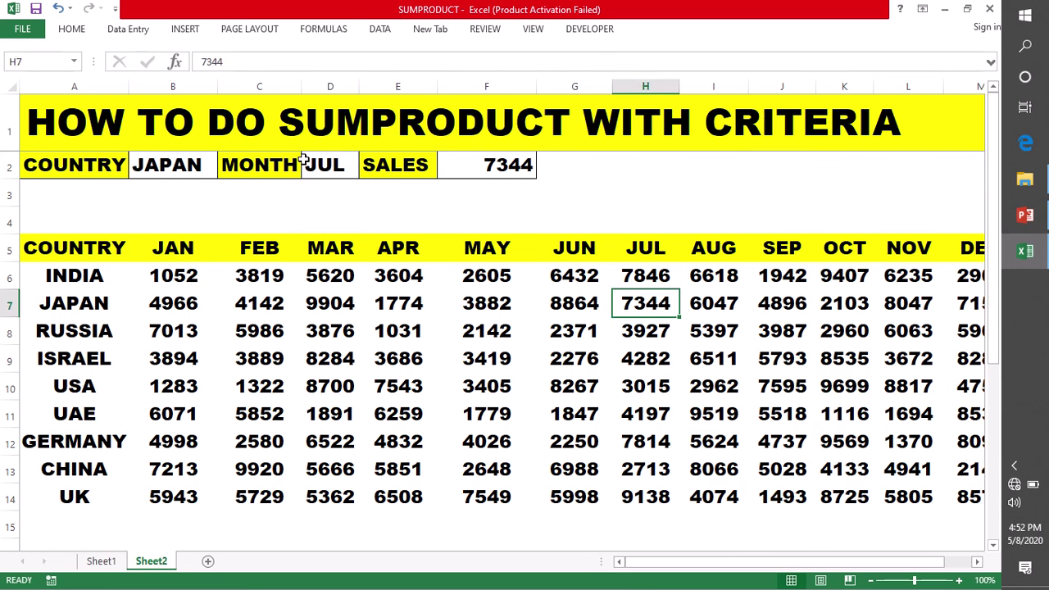
Step: Set the country to GERMANY and check the F2 formula result against the GERMANY row of the table
{"action": "left_click", "coordinate": [193, 167]}
{"action": "left_click", "coordinate": [223, 172]}
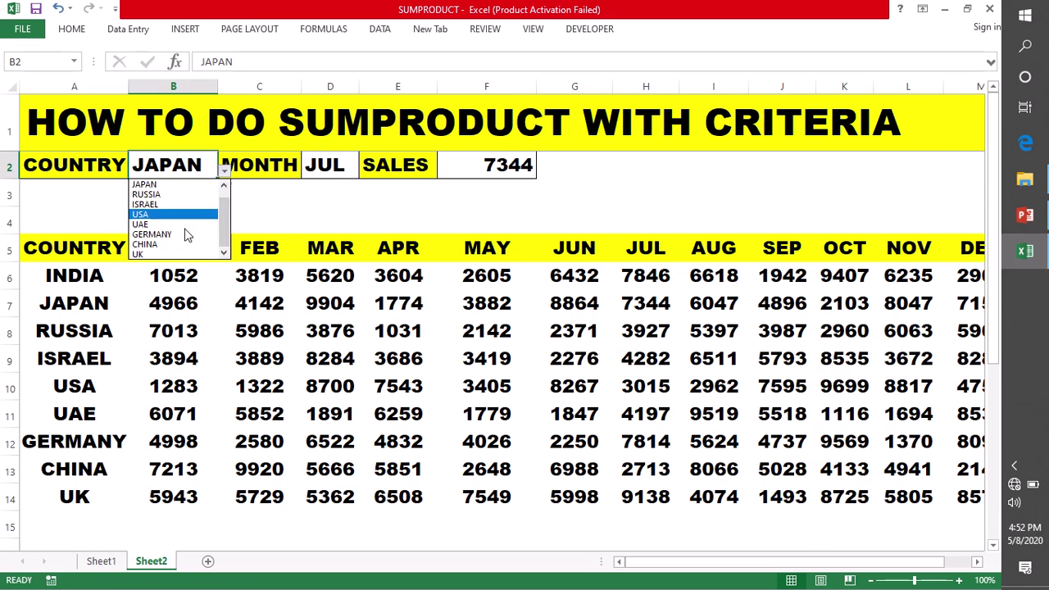
{"action": "left_click", "coordinate": [168, 236]}
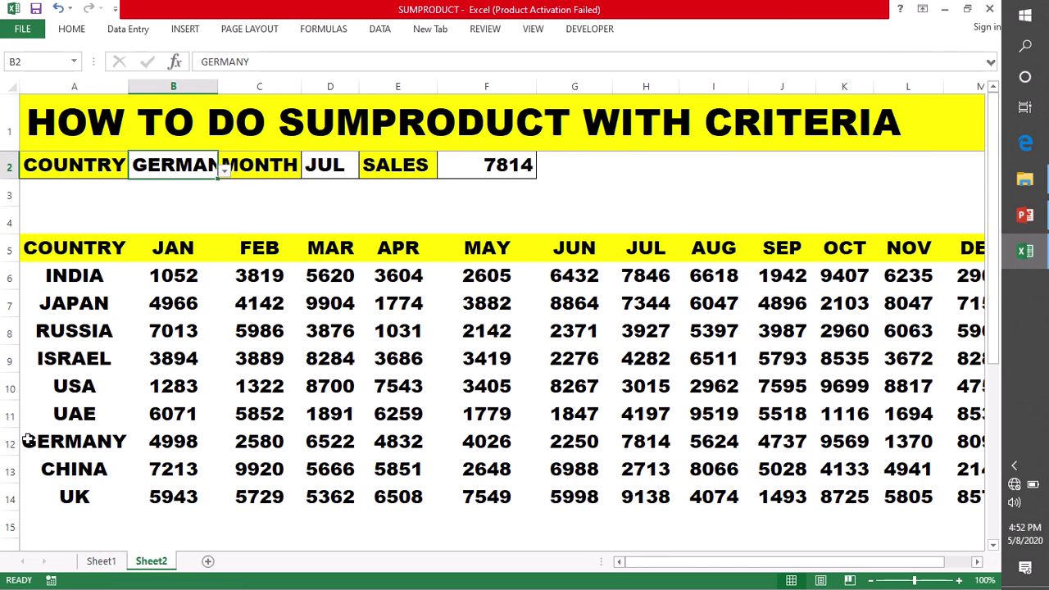
{"action": "left_click", "coordinate": [10, 443]}
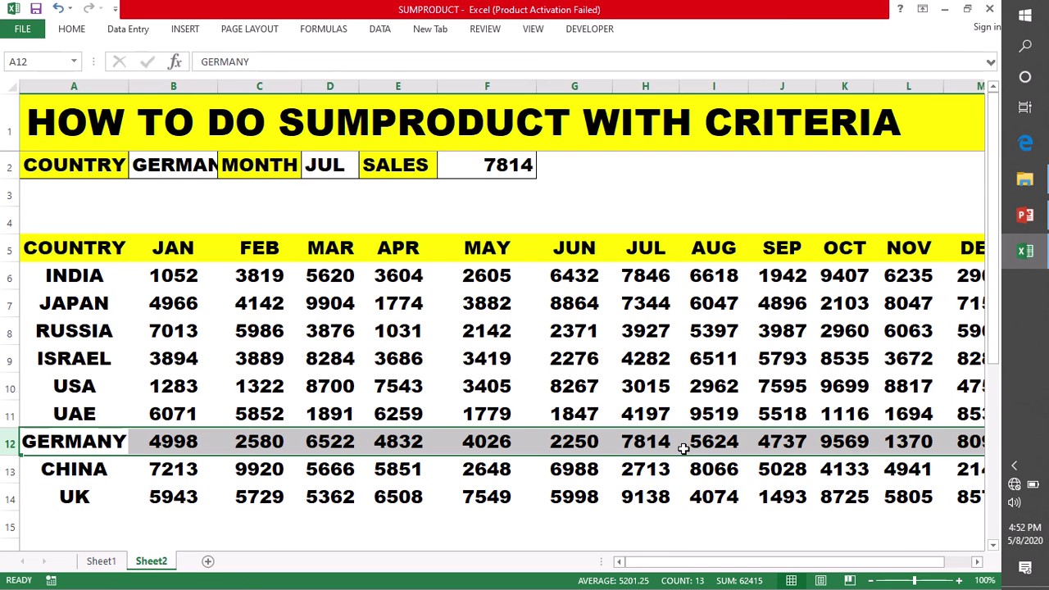
{"action": "left_click", "coordinate": [491, 167]}
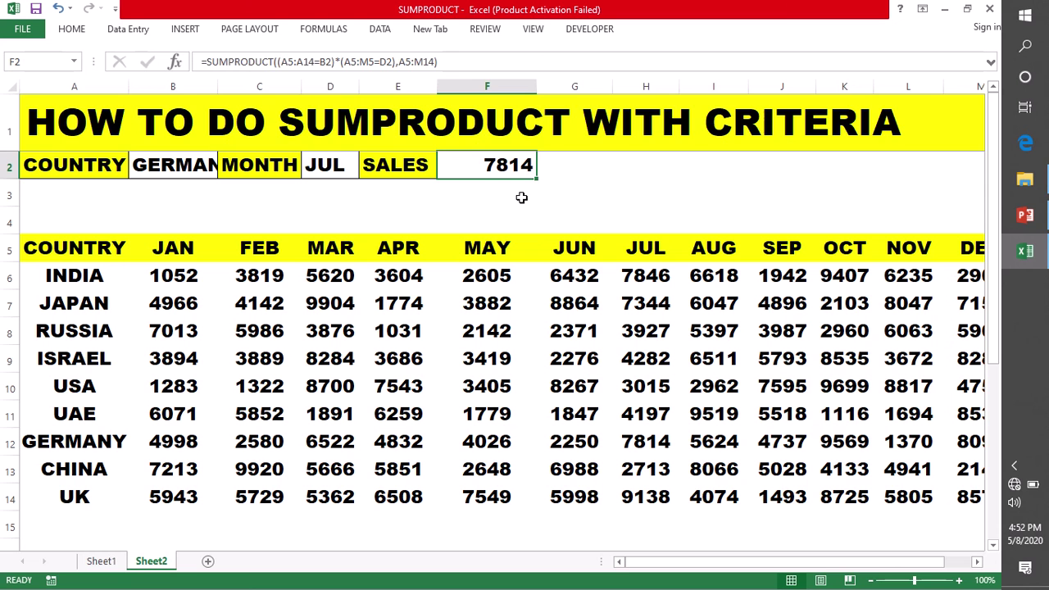
Step: Widen column B so the selected country name fits fully in B2
{"action": "left_click", "coordinate": [6, 116]}
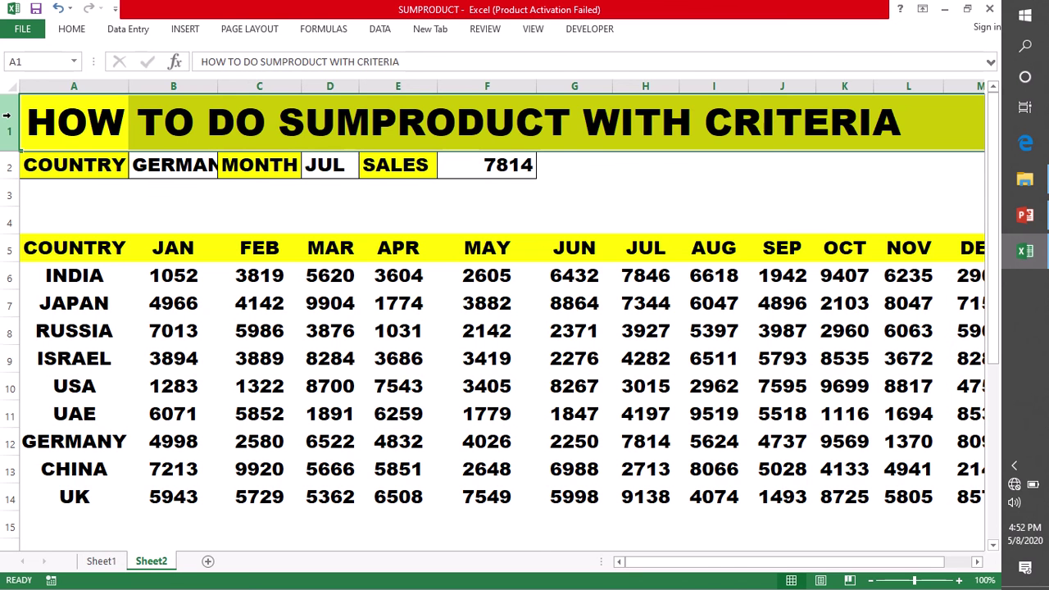
{"action": "left_click", "coordinate": [593, 194]}
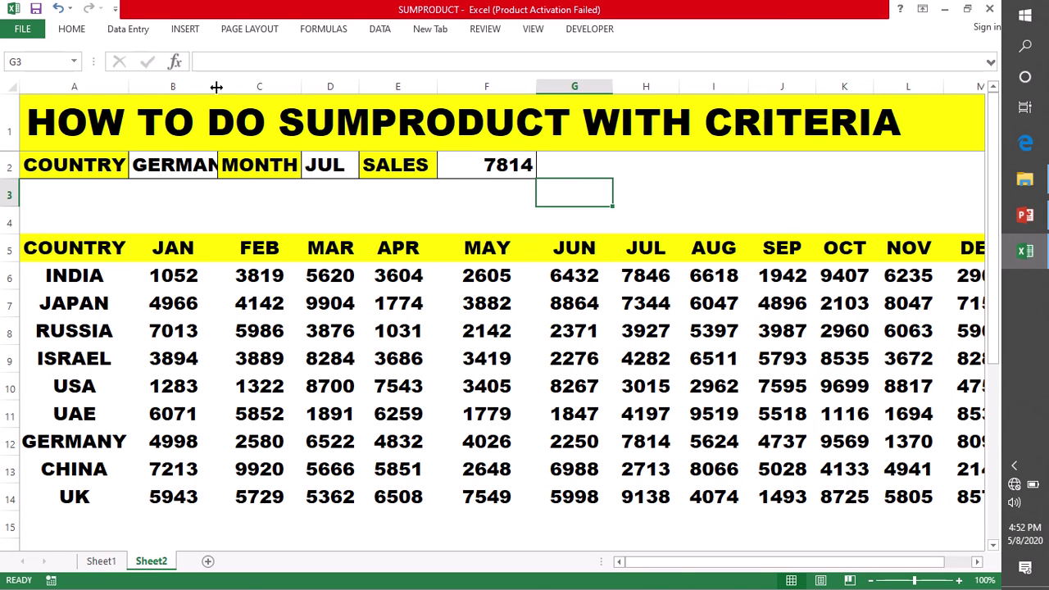
{"action": "left_click_drag", "start_coordinate": [222, 86], "coordinate": [237, 86]}
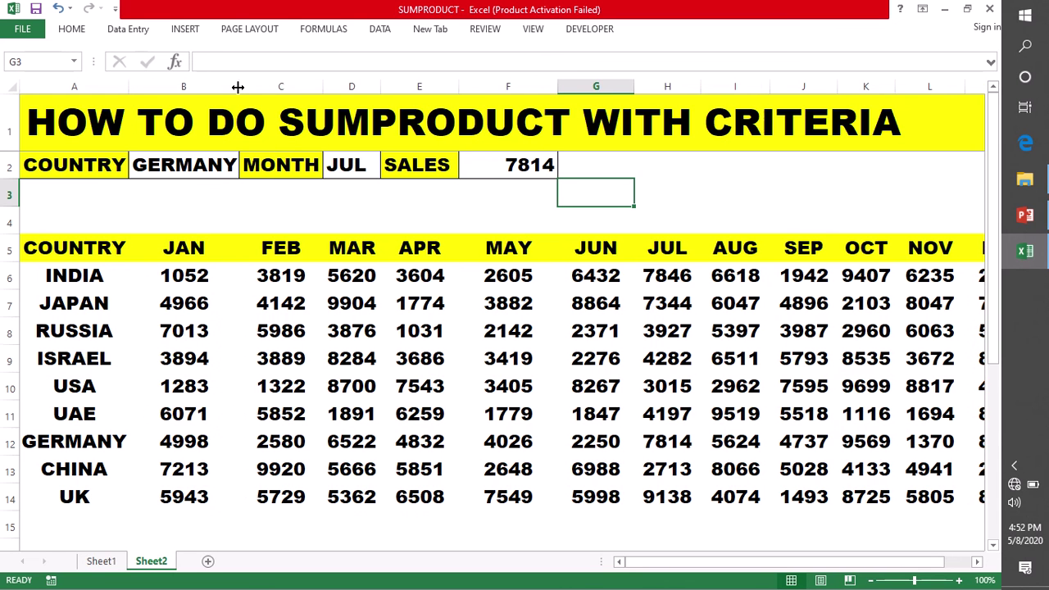